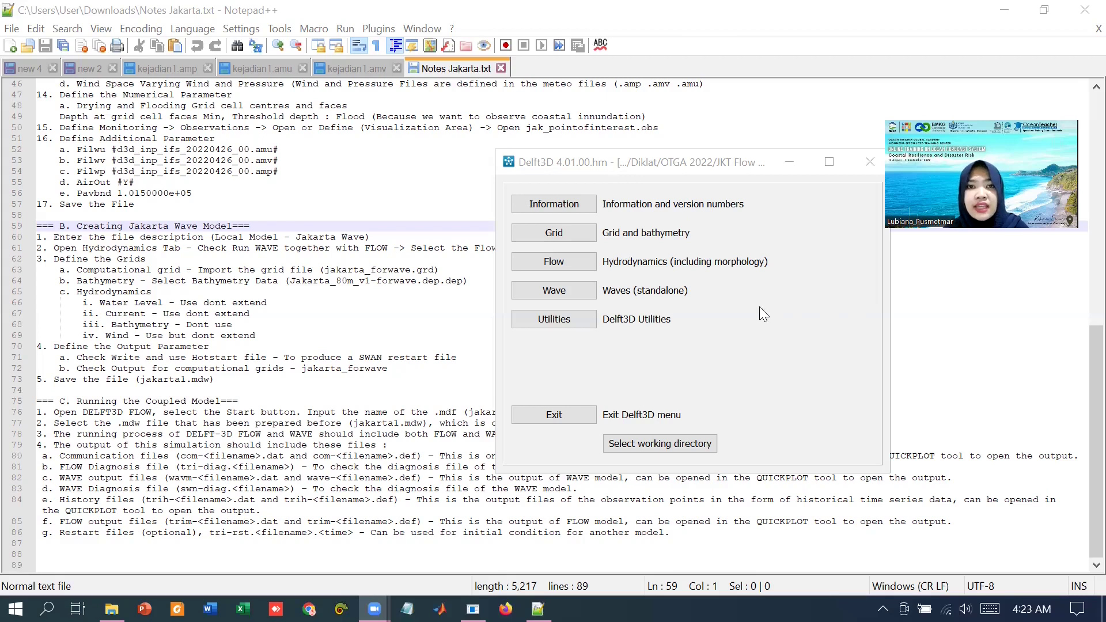
# - Launch the Delft3D-WAVE input editor from Flow > Wave input and reposition its window
pyautogui.click(574, 264)
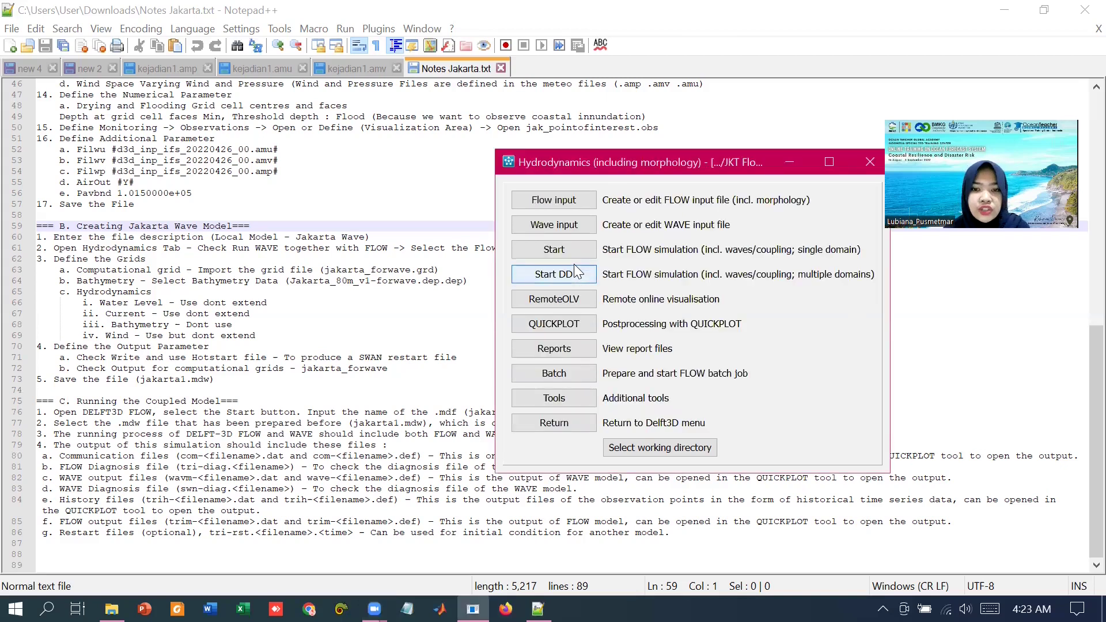
pyautogui.click(575, 226)
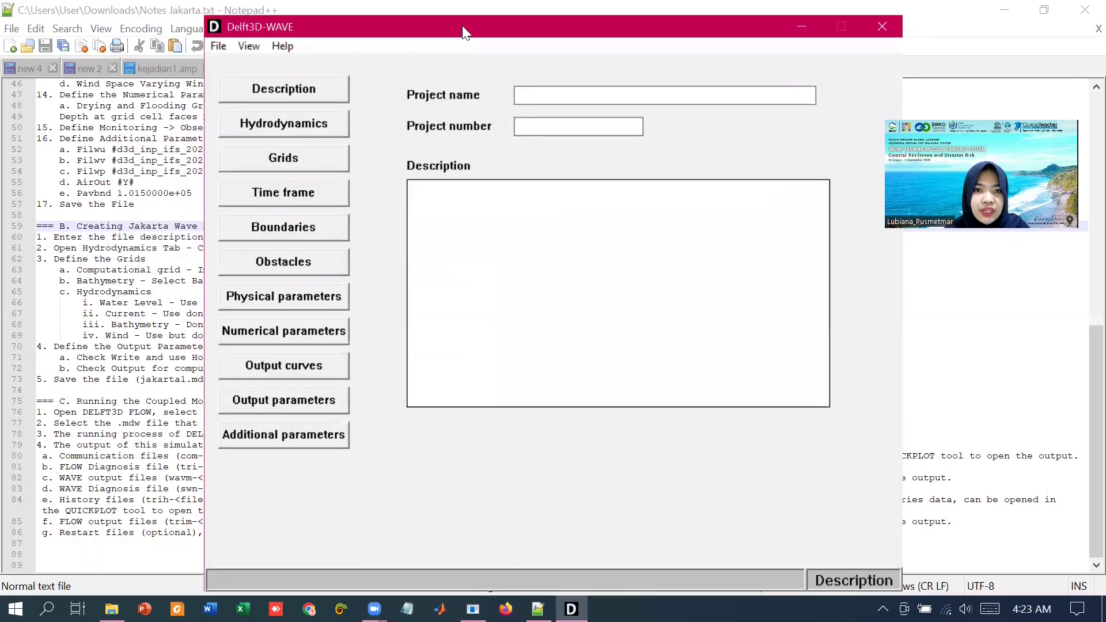
pyautogui.moveTo(462, 25); pyautogui.dragTo(489, 17)
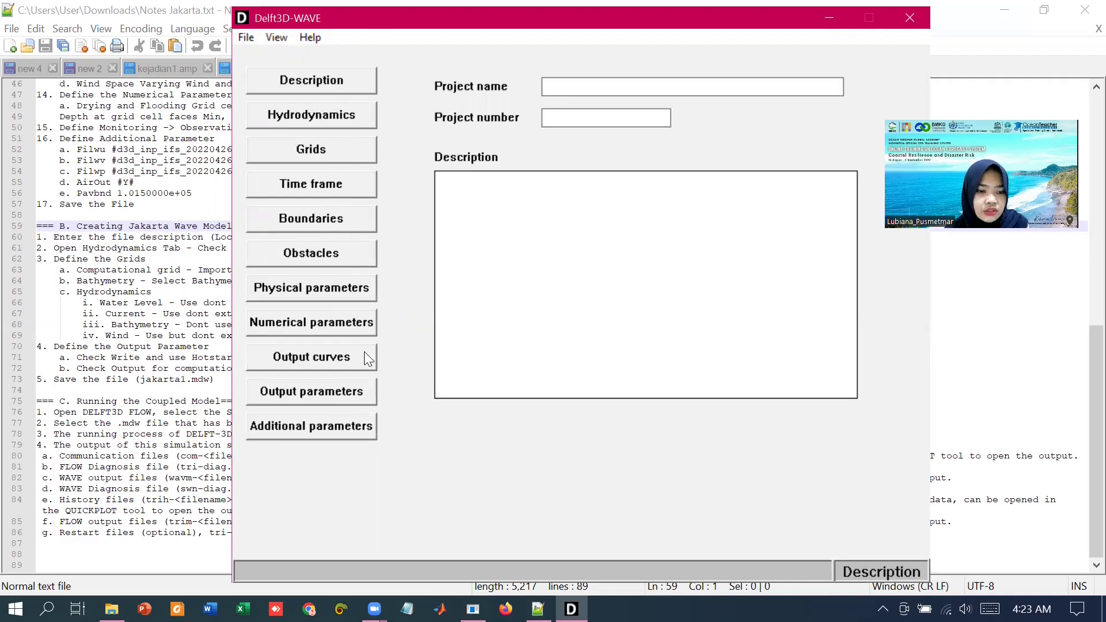
# - Enter 'Local Model - Jakarta Wace' as the model description
pyautogui.click(325, 79)
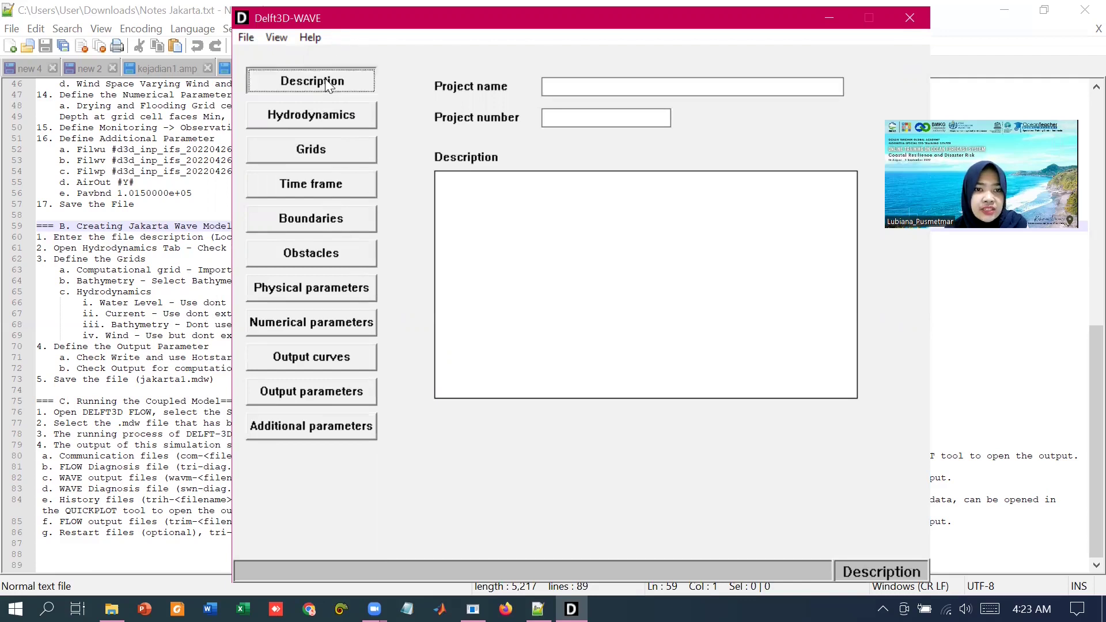
pyautogui.click(532, 221)
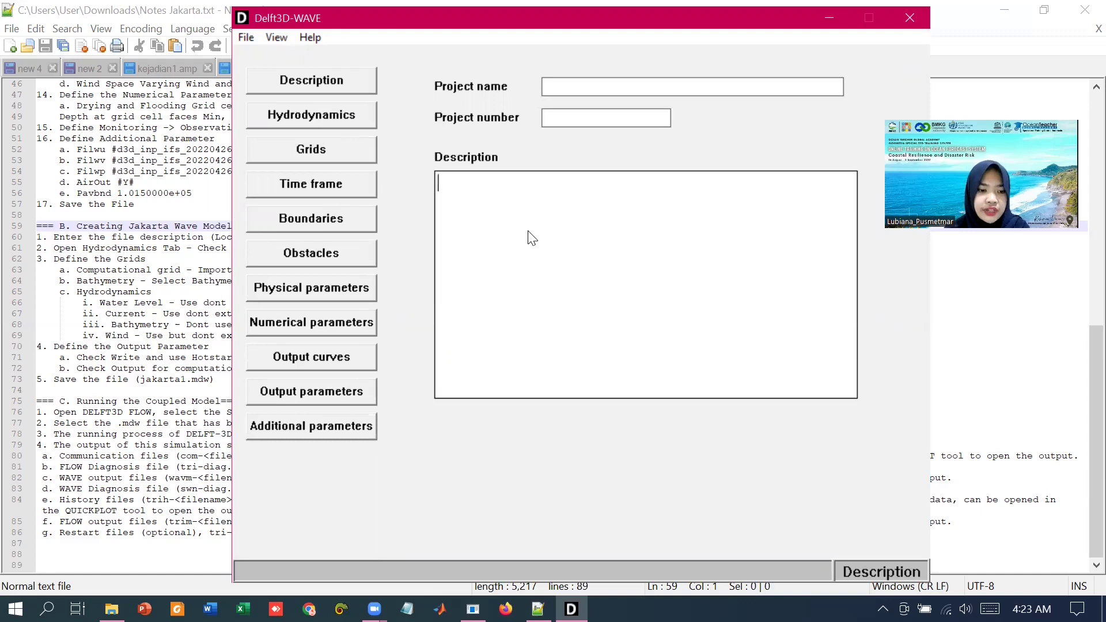
pyautogui.write('Loca')
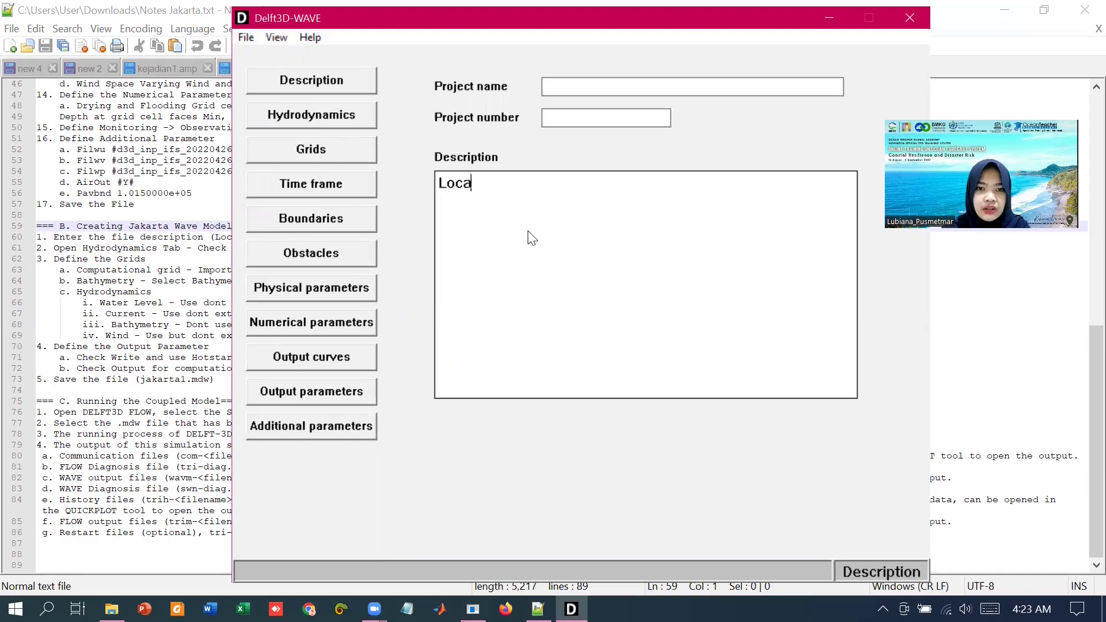
pyautogui.write('l Model - Jakar')
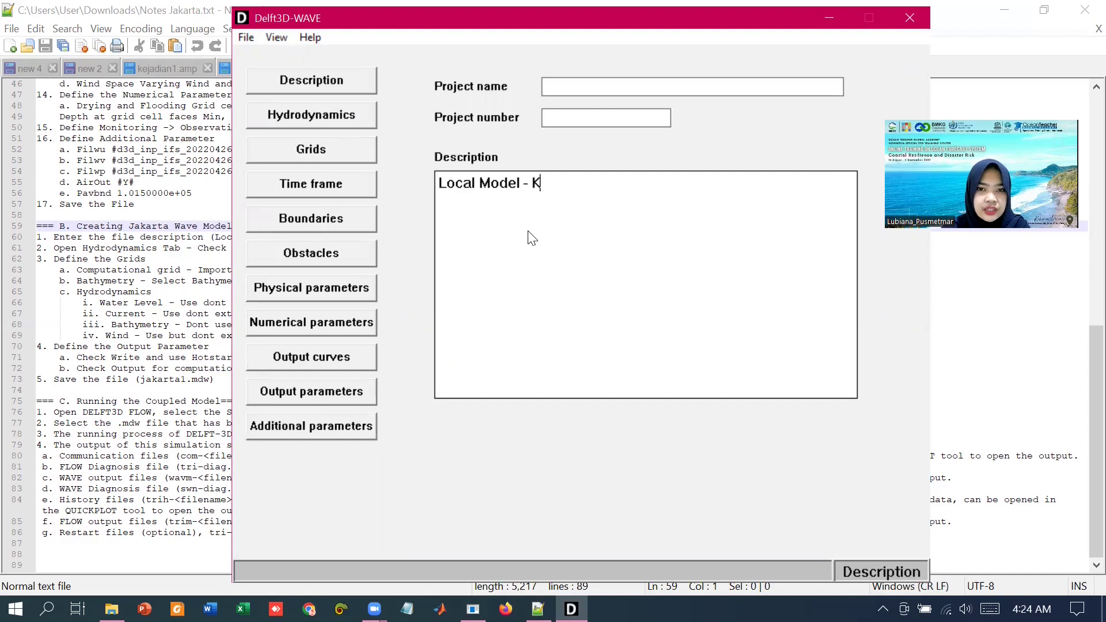
pyautogui.write('ta Wace')
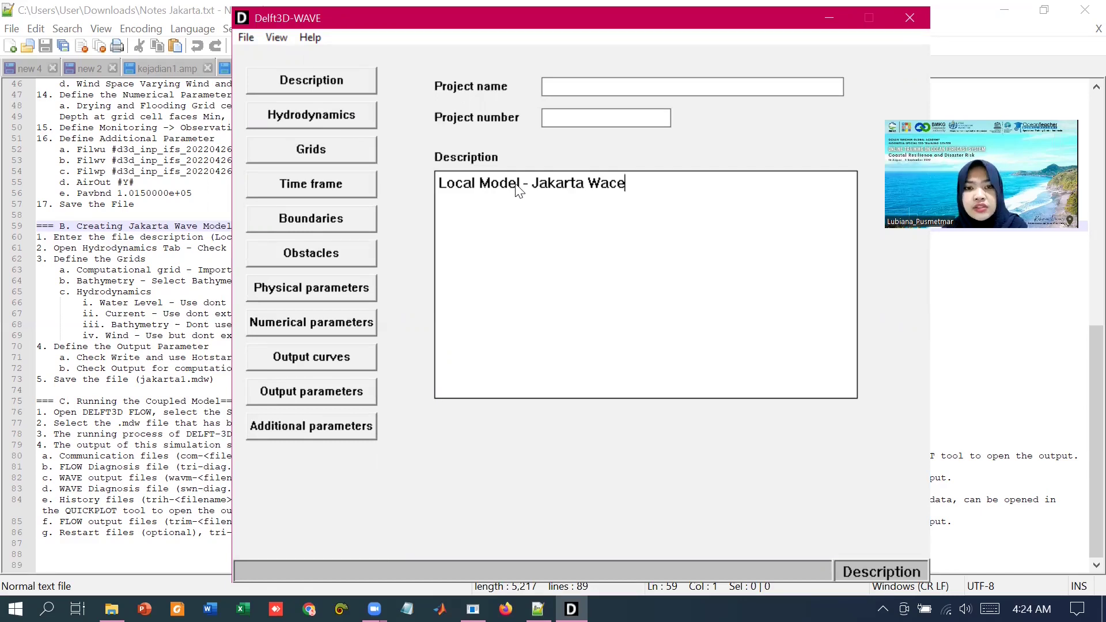
# - Run WAVE together with FLOW, selecting jakarta1.mdf as the FLOW model file
pyautogui.click(325, 121)
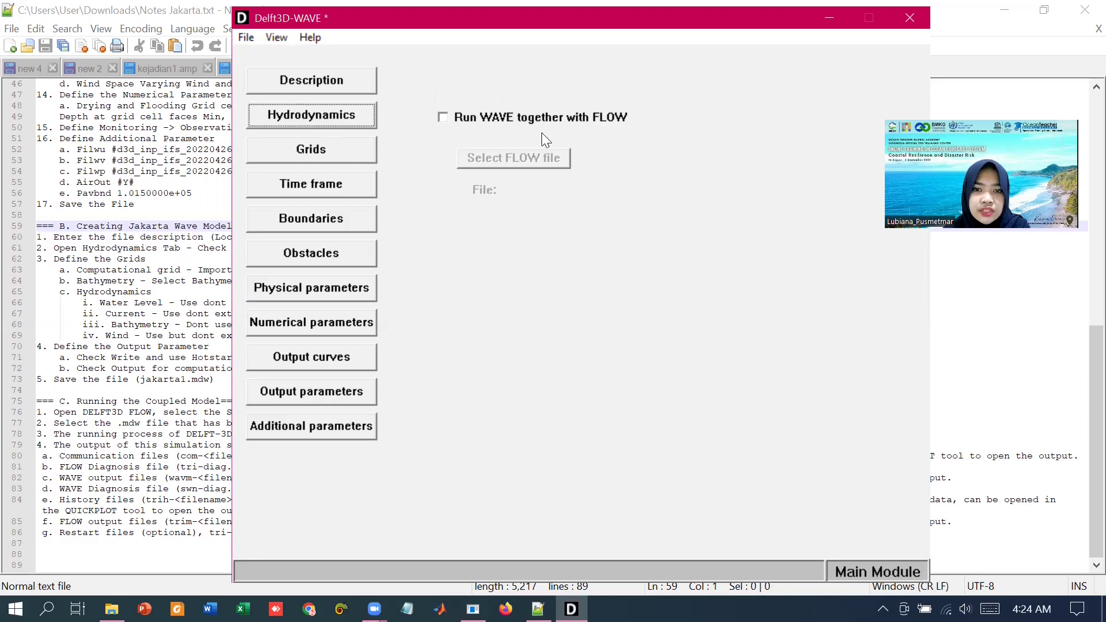
pyautogui.click(443, 119)
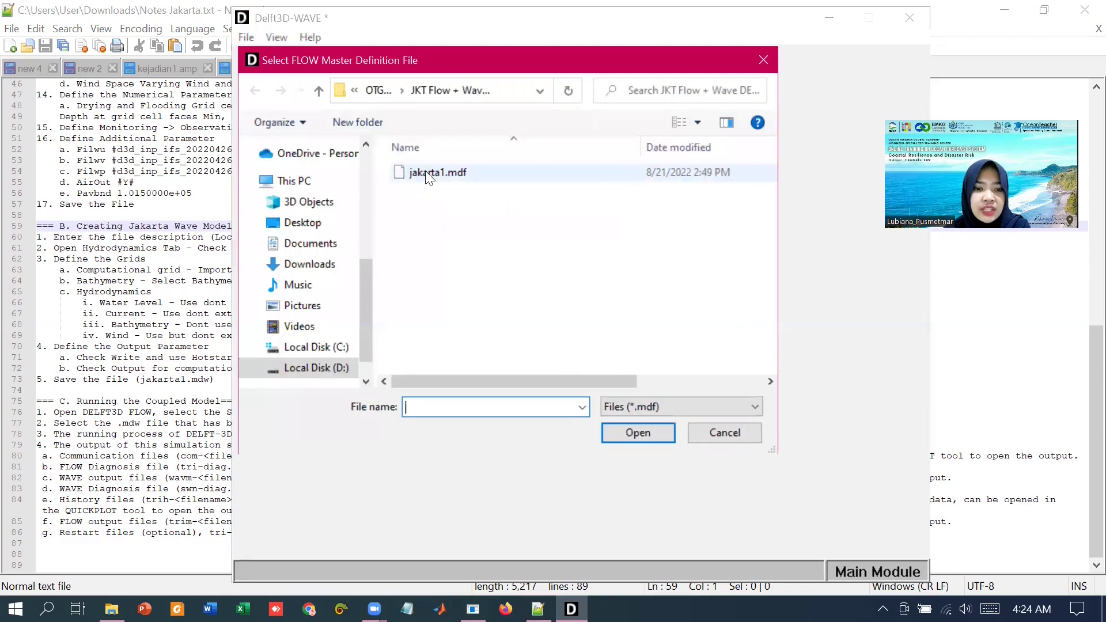
pyautogui.click(433, 173)
pyautogui.click(643, 431)
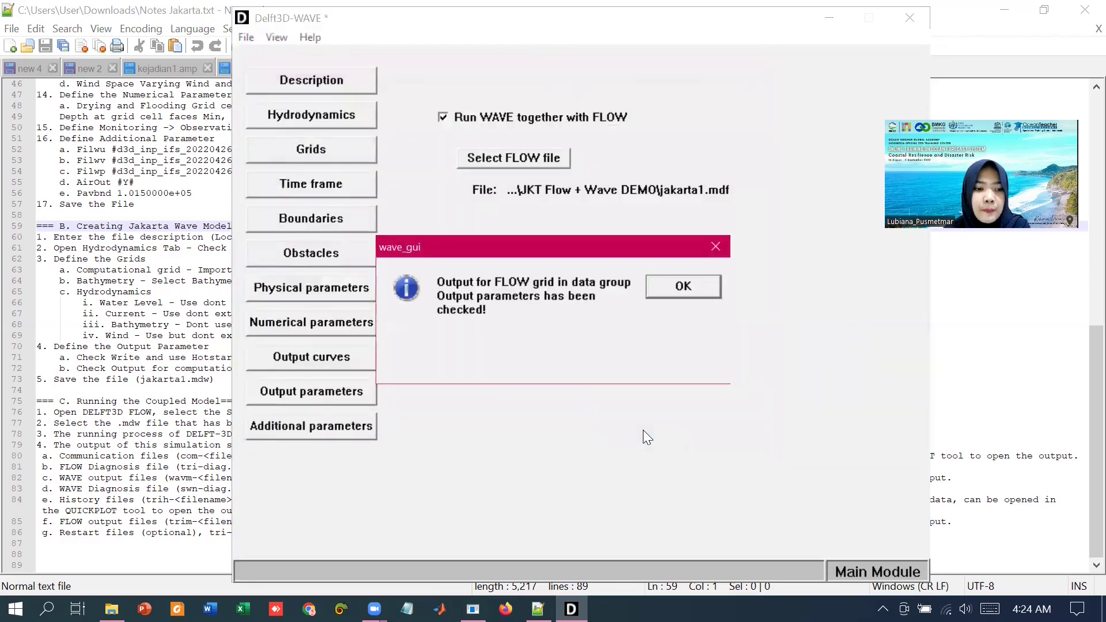
pyautogui.click(696, 289)
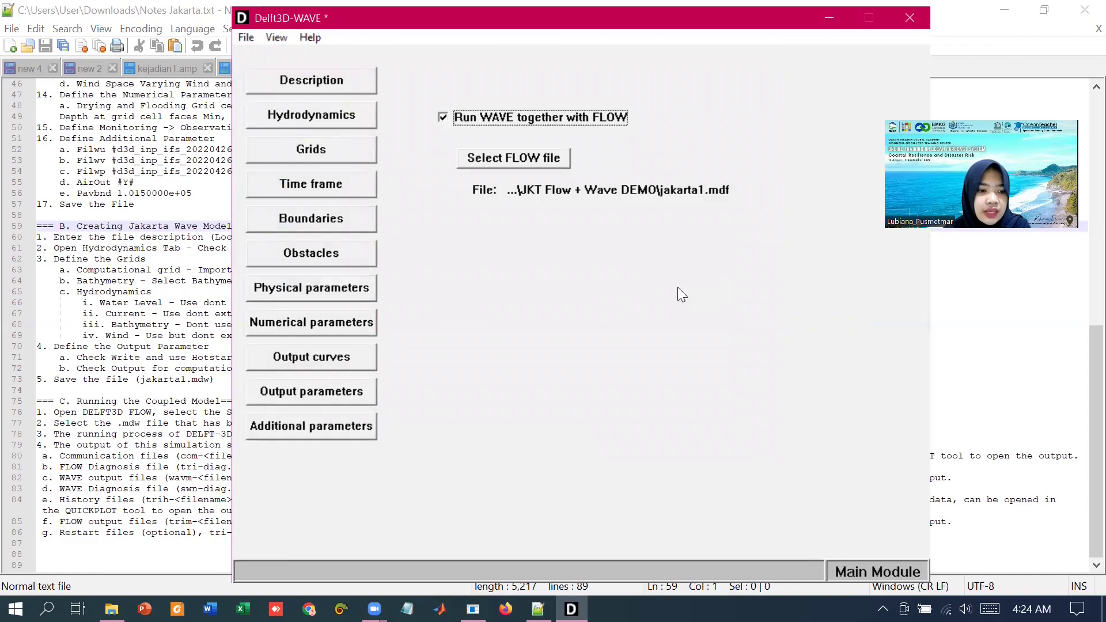
pyautogui.click(316, 155)
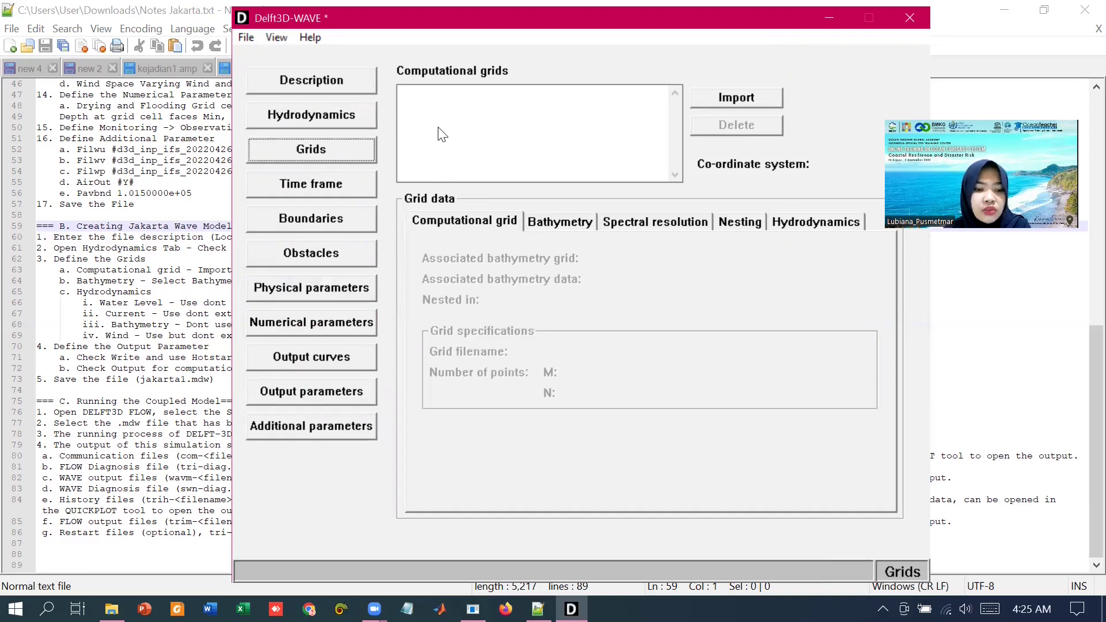
# - Import jakarta_forwave.grd as the computational grid
pyautogui.click(728, 98)
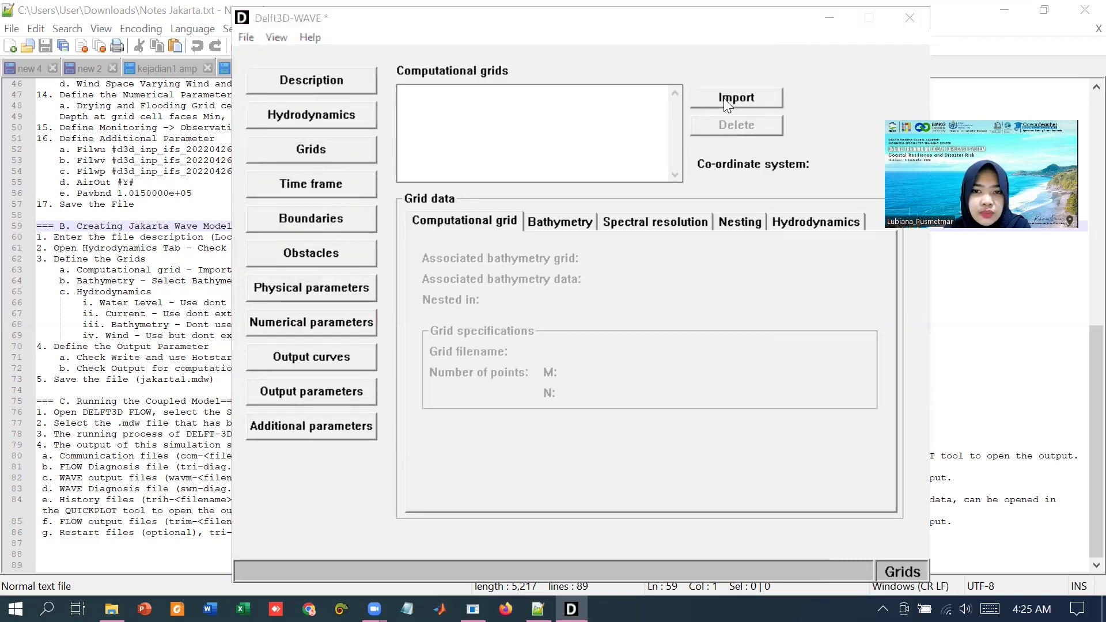
pyautogui.click(434, 193)
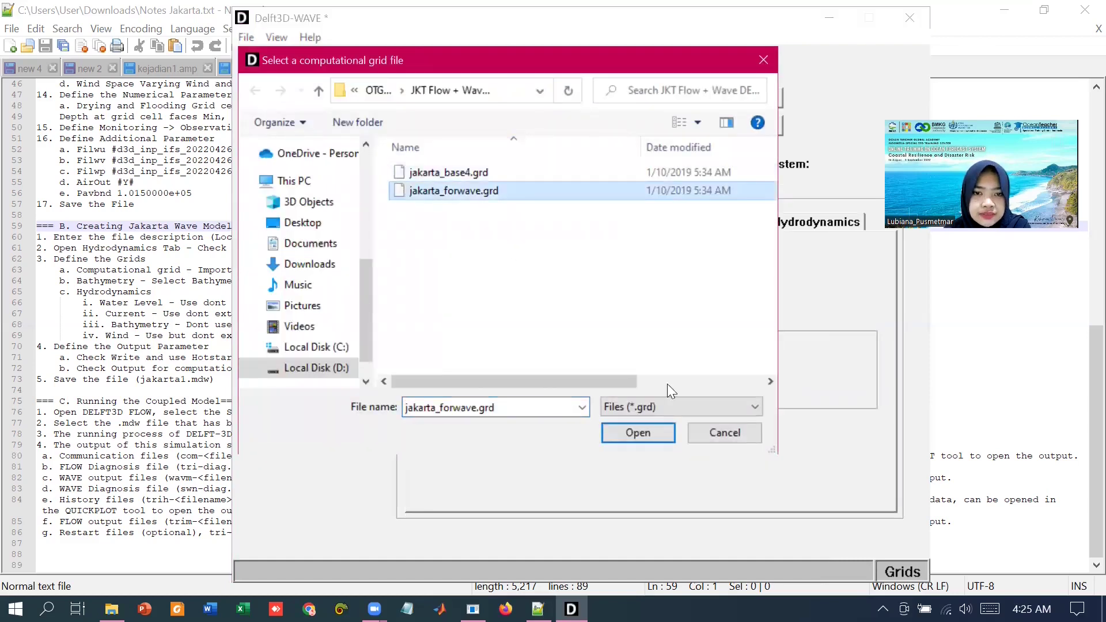
pyautogui.click(662, 435)
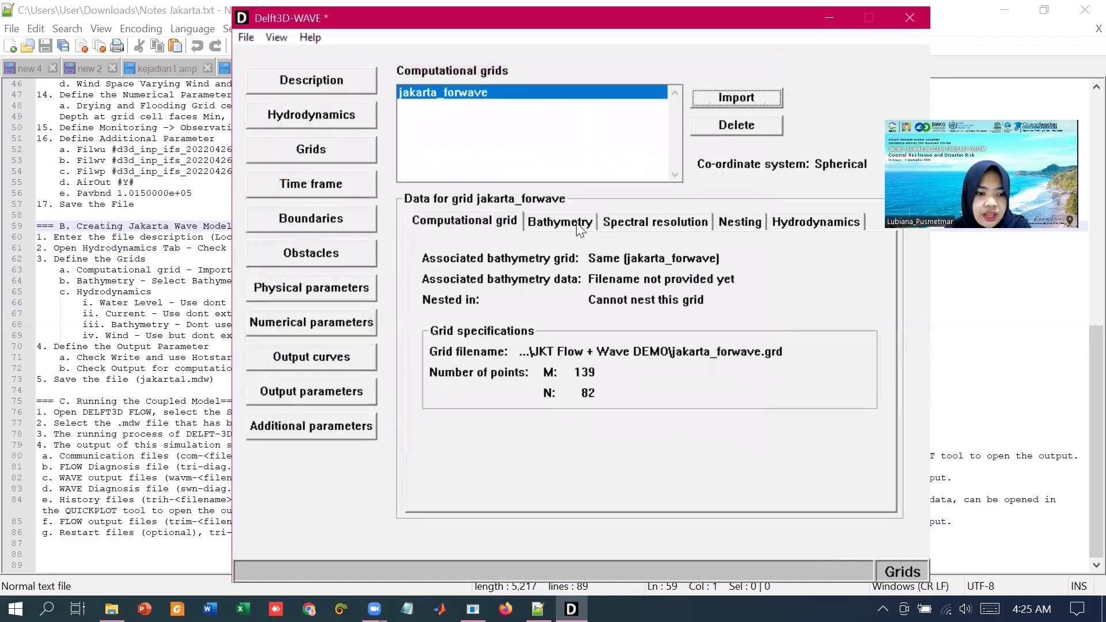
# - Load Jakarta_80m_v1-forwave.dep as the grid's bathymetry, then review spectral resolution and nesting
pyautogui.click(578, 225)
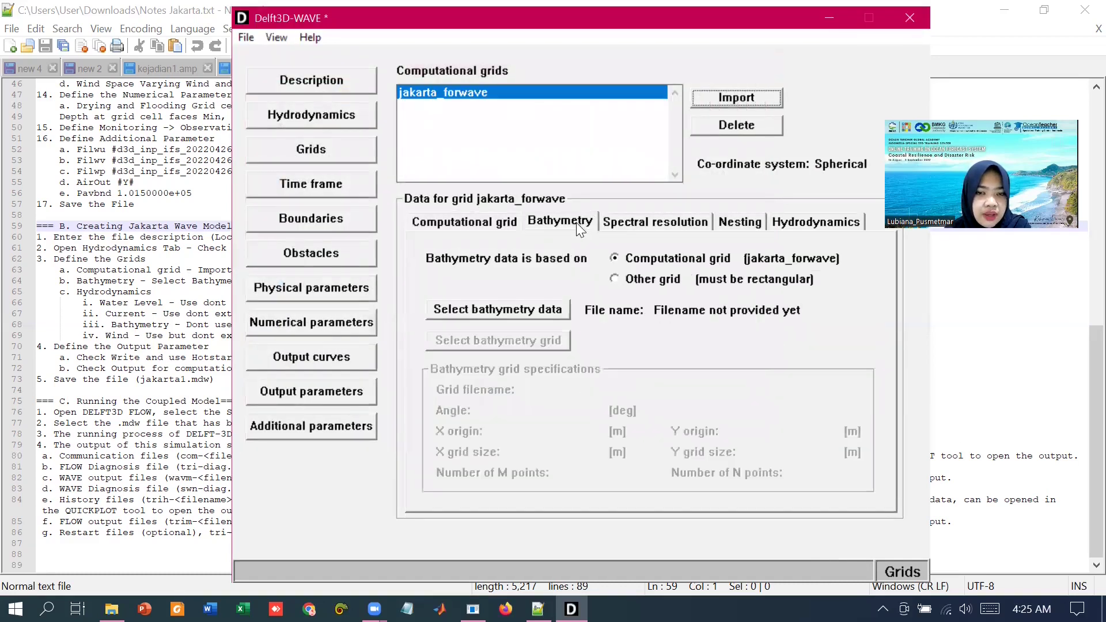
pyautogui.click(545, 310)
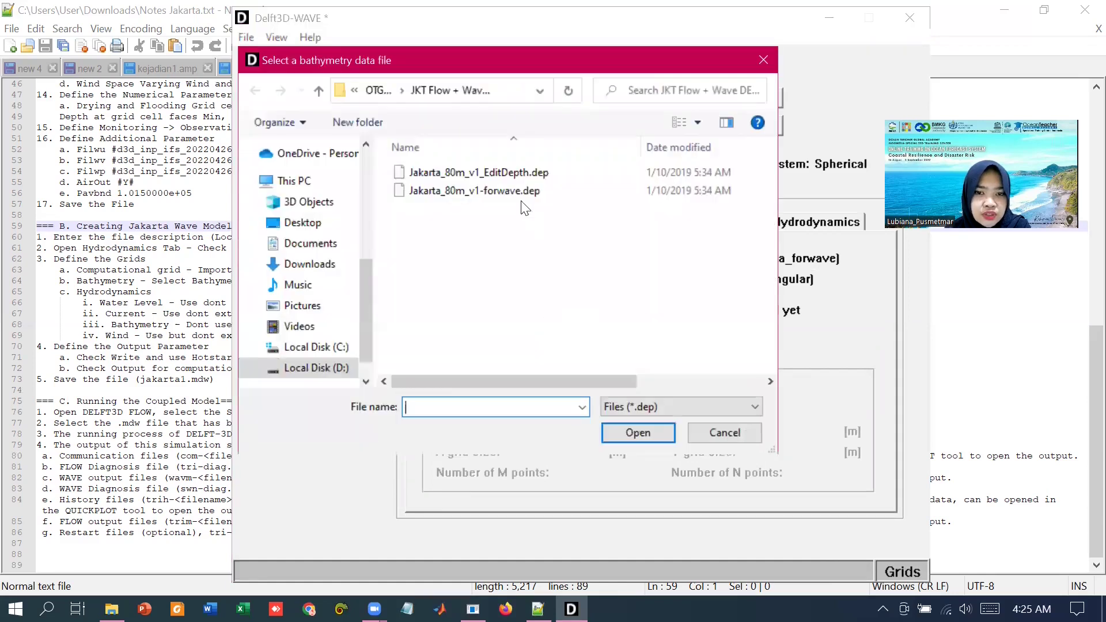
pyautogui.click(519, 192)
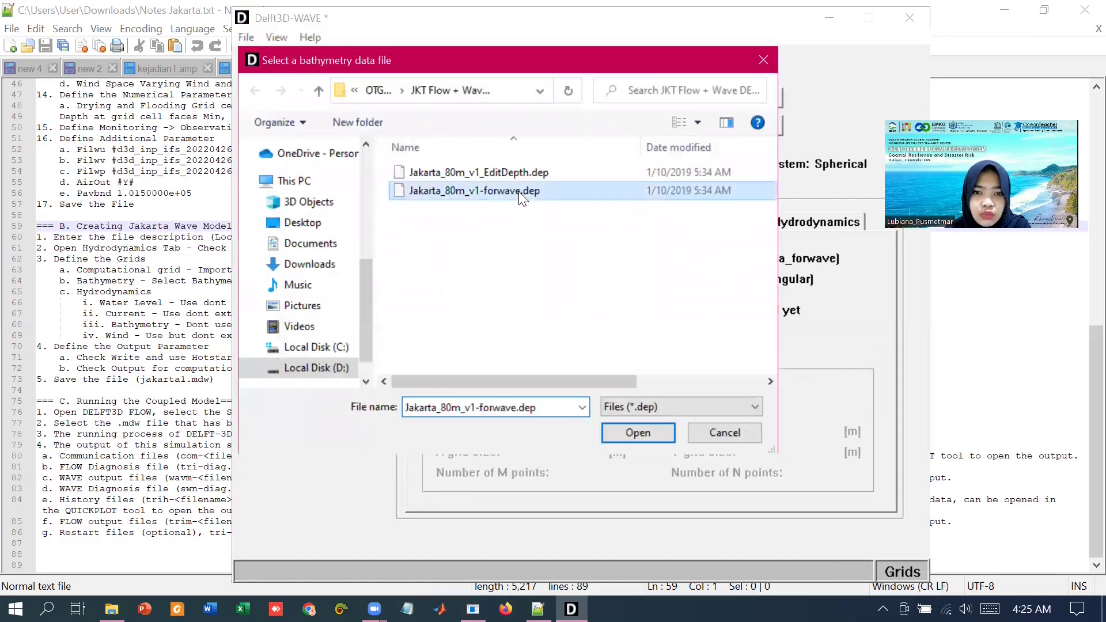
pyautogui.click(634, 429)
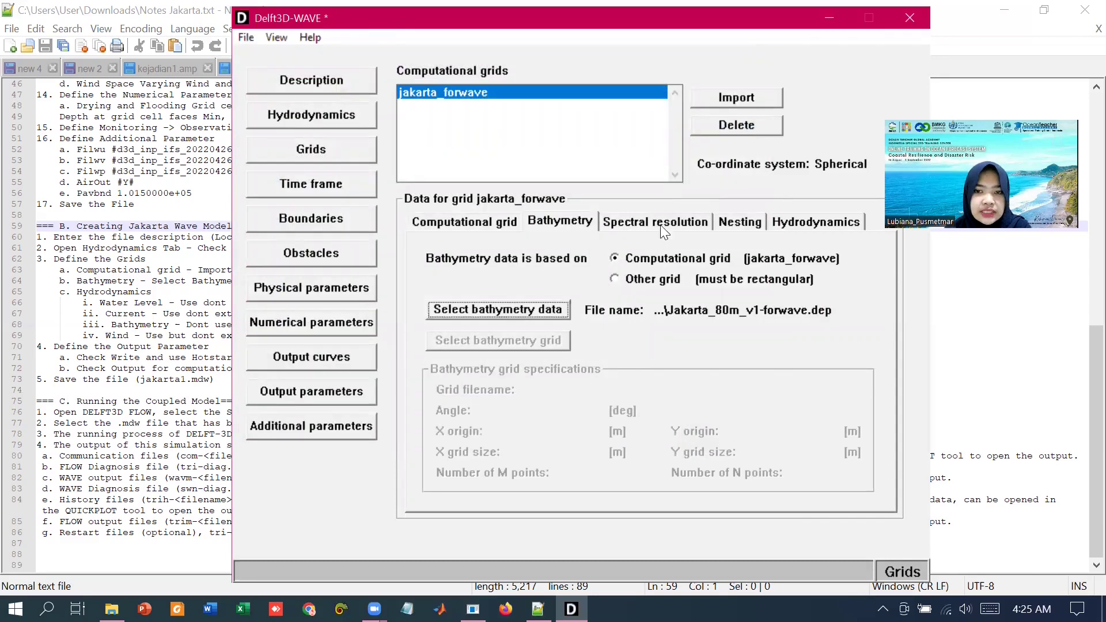
pyautogui.click(663, 230)
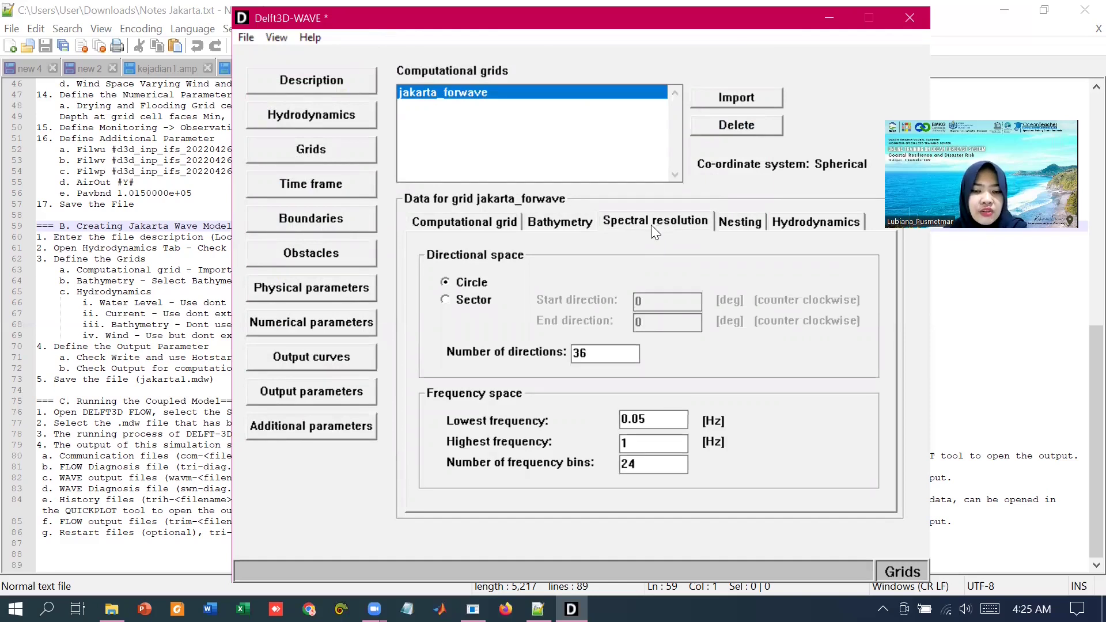
pyautogui.click(728, 225)
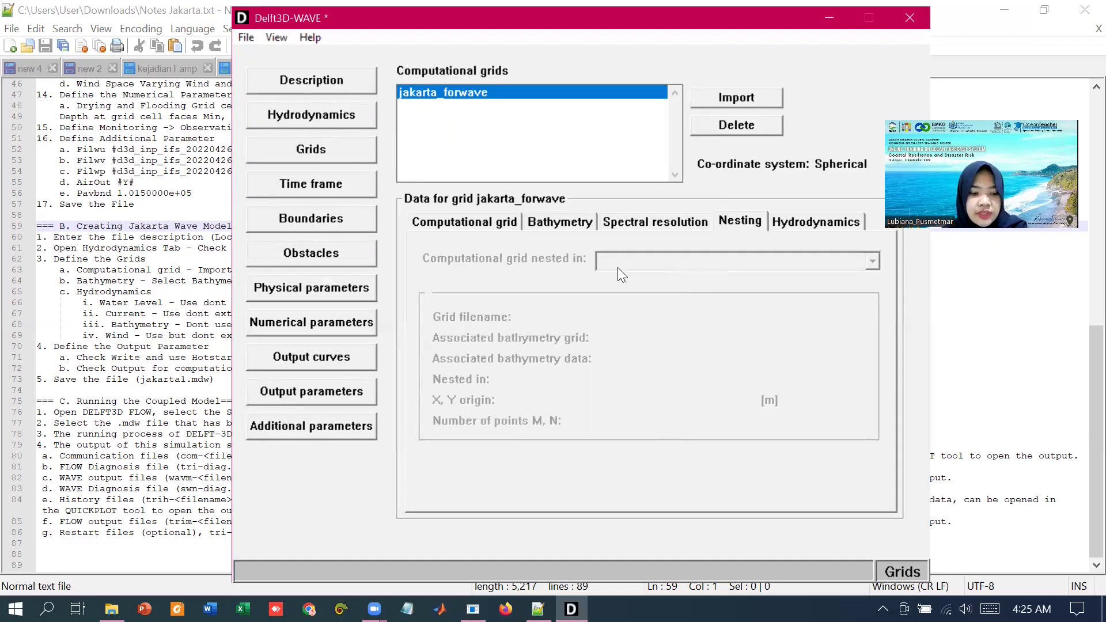
# - Set FLOW water level, current and wind to 'Use but don't extend', leaving bathymetry unused
pyautogui.click(792, 224)
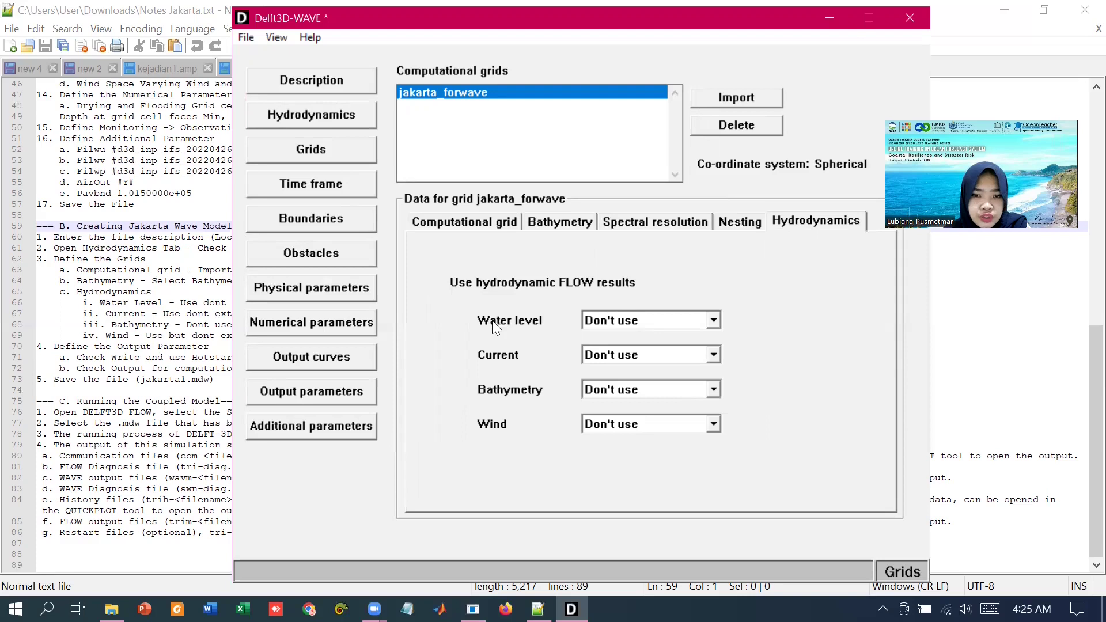
pyautogui.click(621, 323)
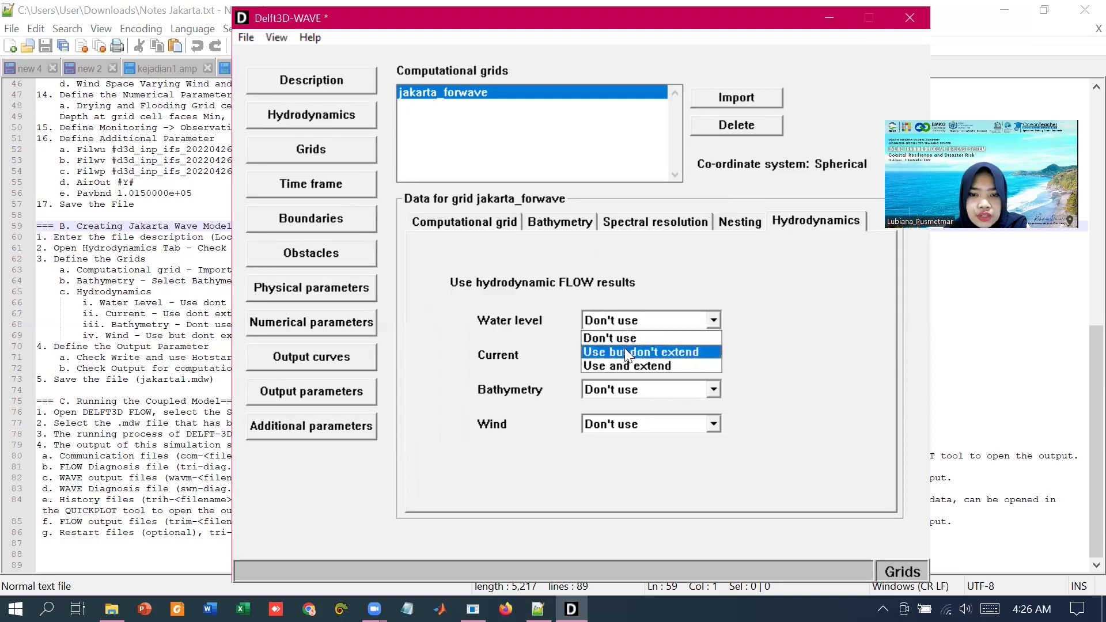
pyautogui.click(625, 352)
pyautogui.click(697, 289)
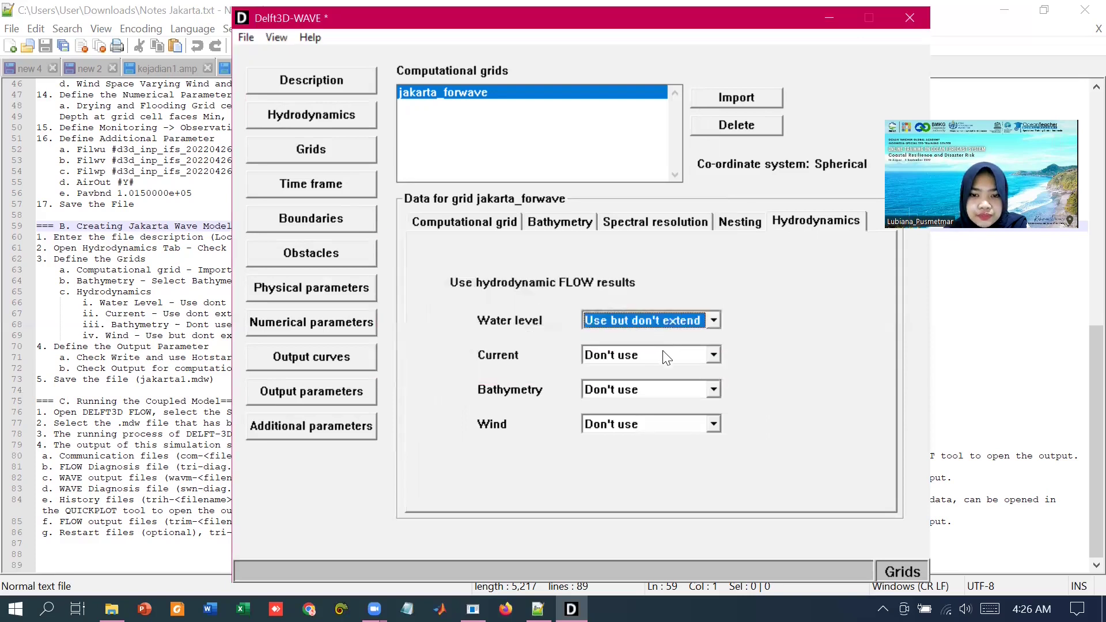
pyautogui.click(660, 355)
pyautogui.click(657, 386)
pyautogui.click(643, 422)
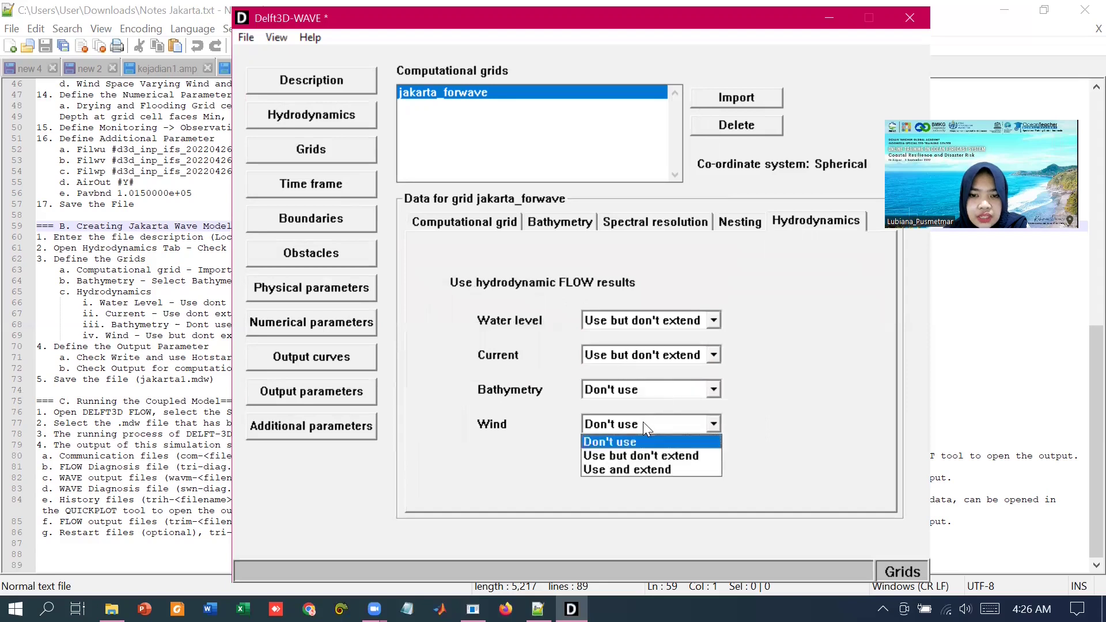
pyautogui.click(645, 455)
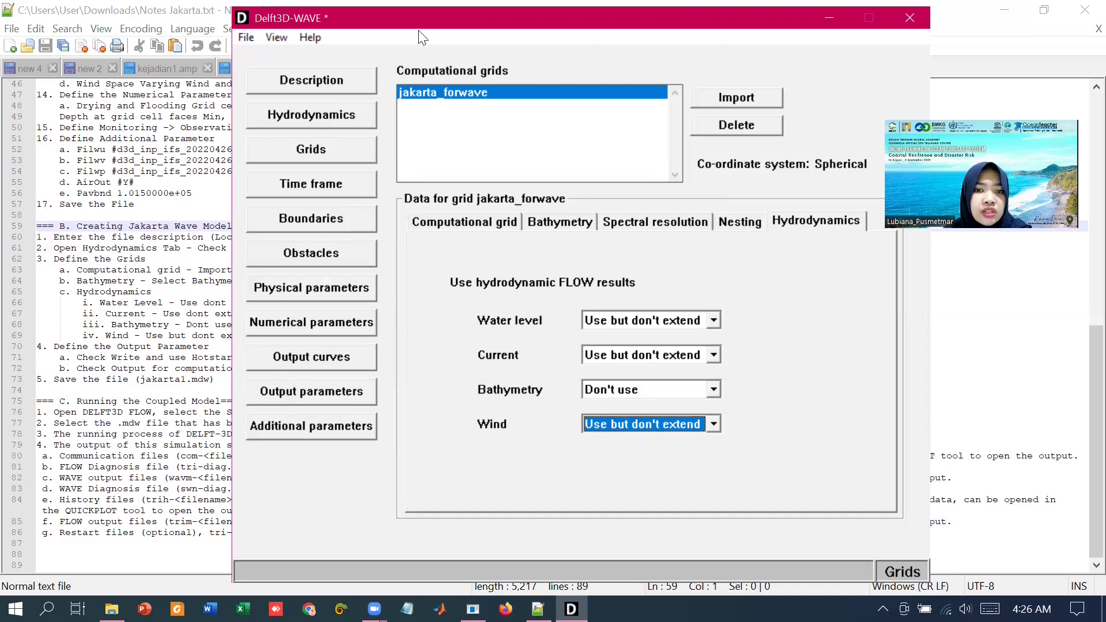
pyautogui.click(561, 224)
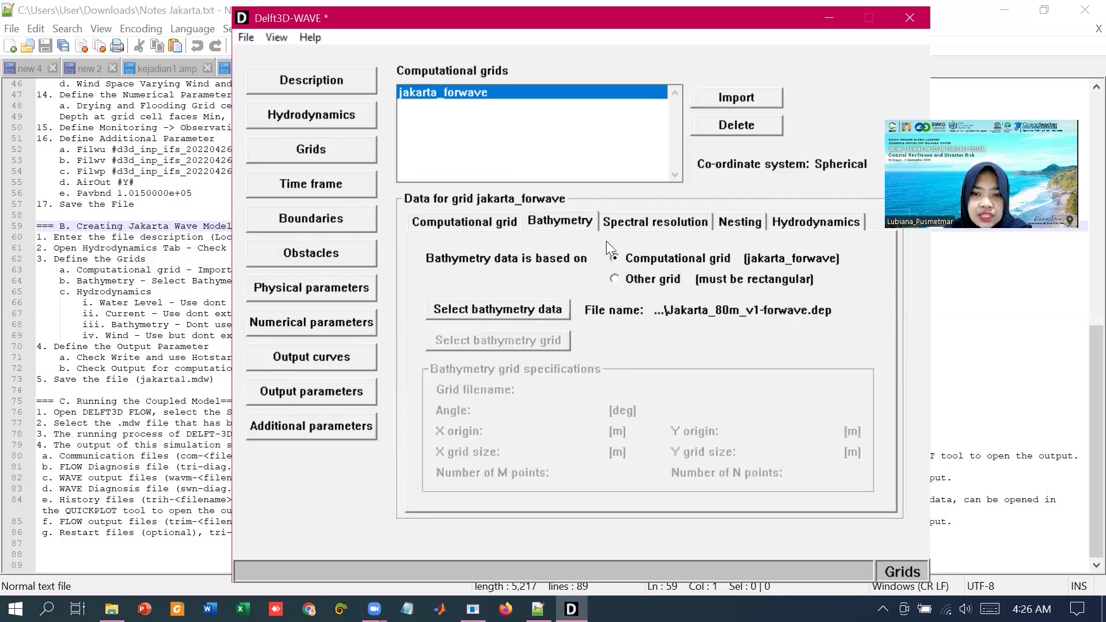
# - Review the Time frame, Boundaries and Obstacles pages, which have no obstacles defined
pyautogui.click(309, 181)
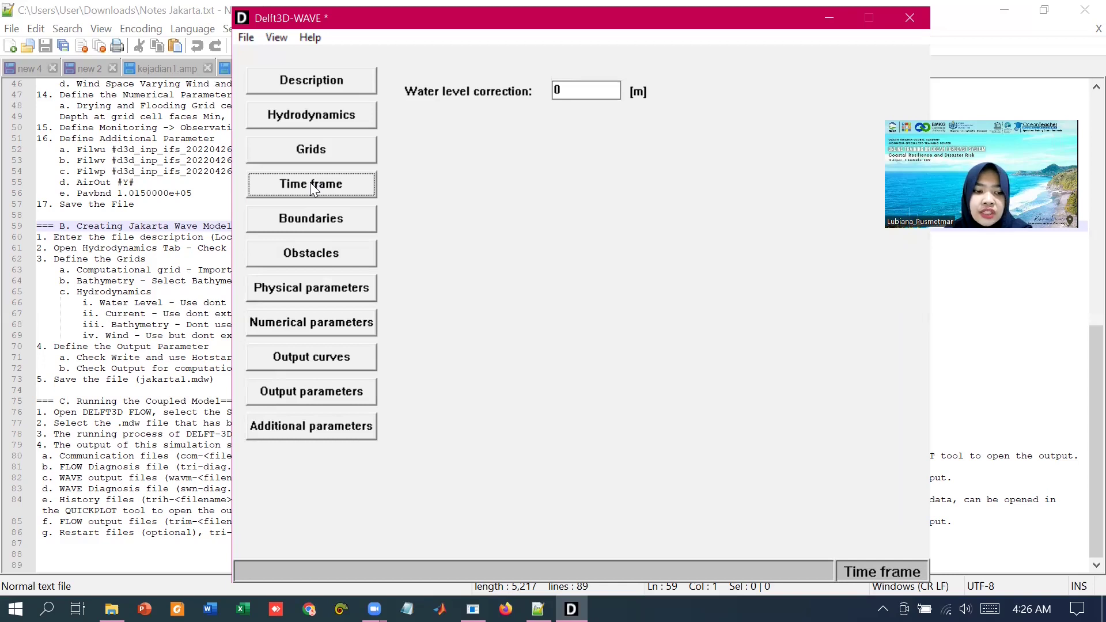
pyautogui.click(365, 219)
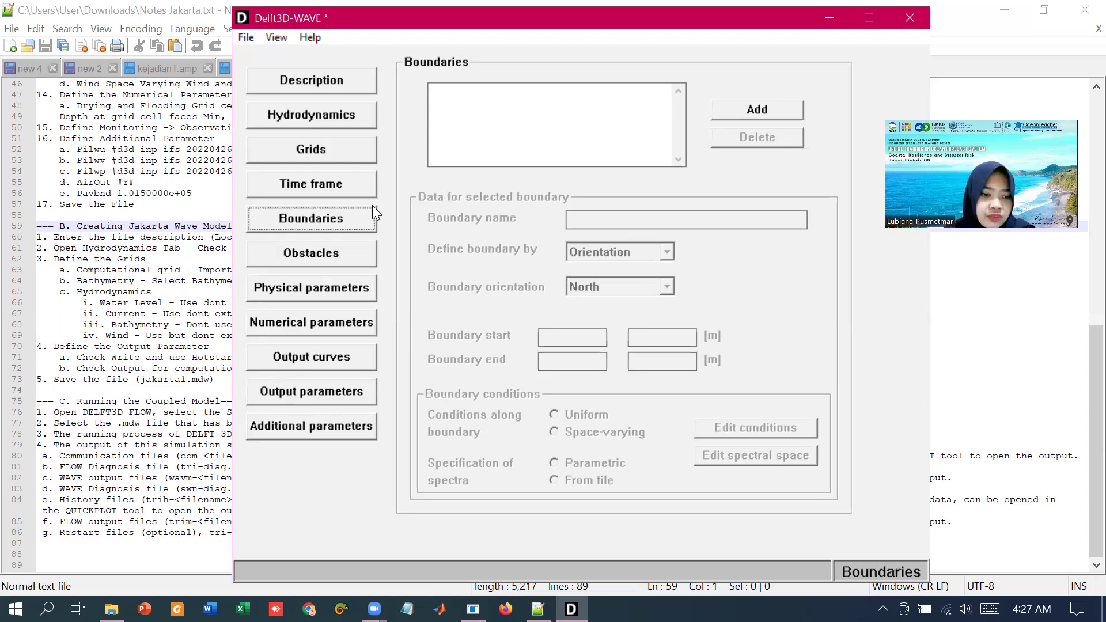
pyautogui.click(335, 250)
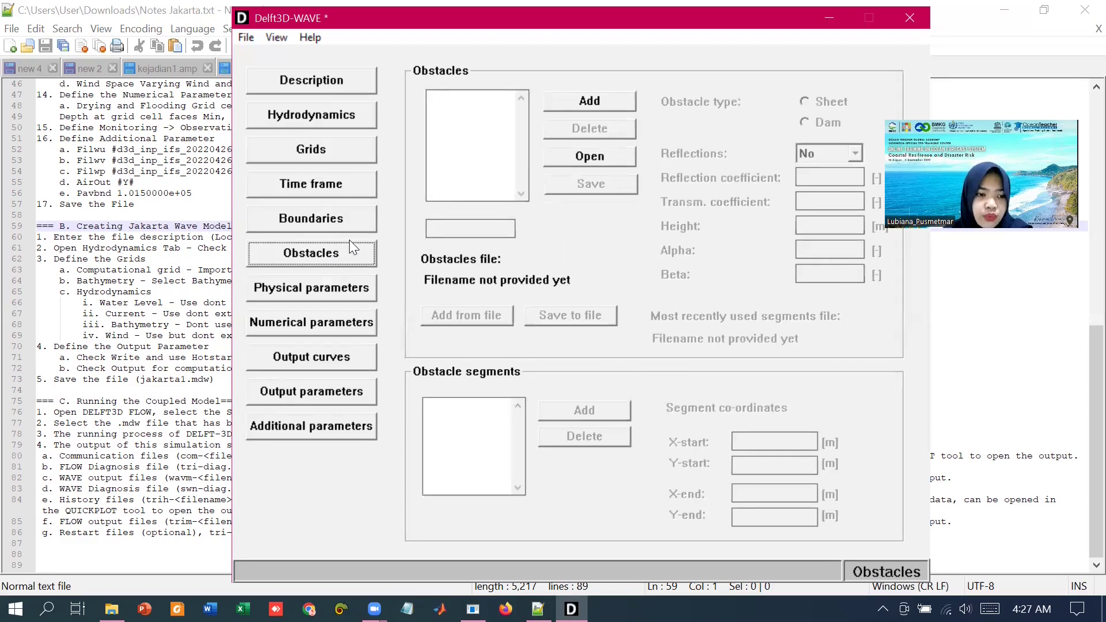
# - Review the physical constants and keep '3-rd generation' mode in the processes settings
pyautogui.click(339, 291)
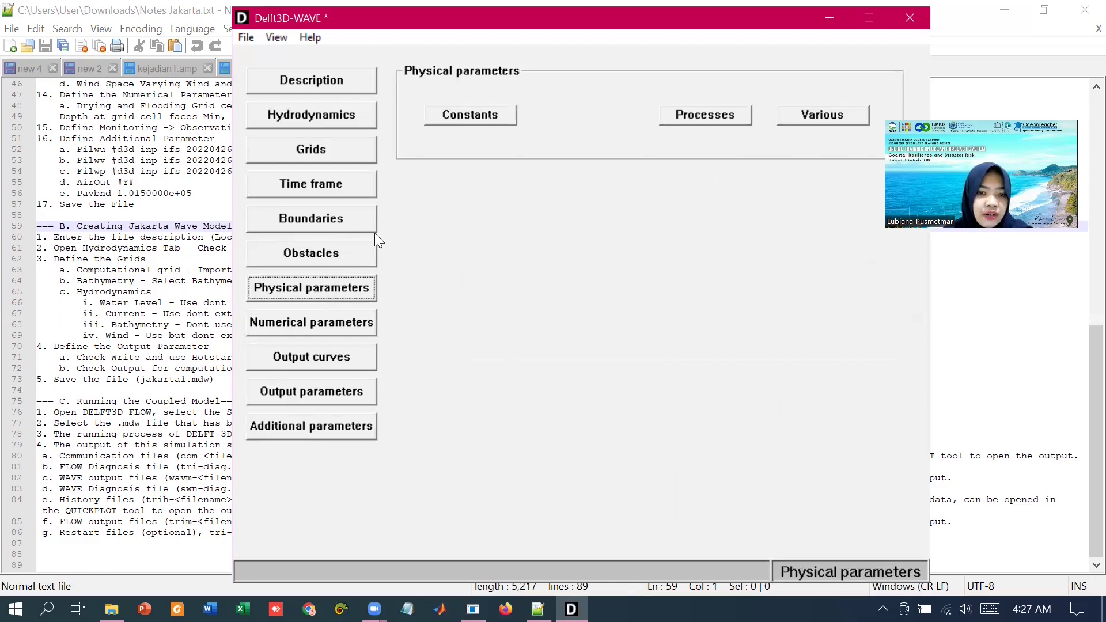
pyautogui.click(466, 113)
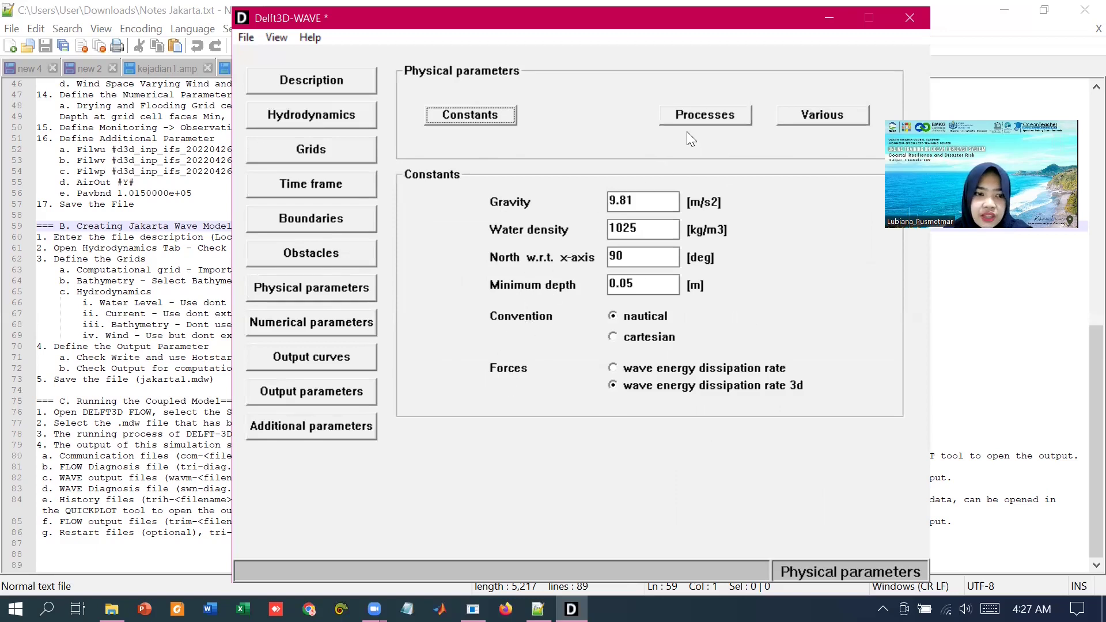
pyautogui.click(714, 115)
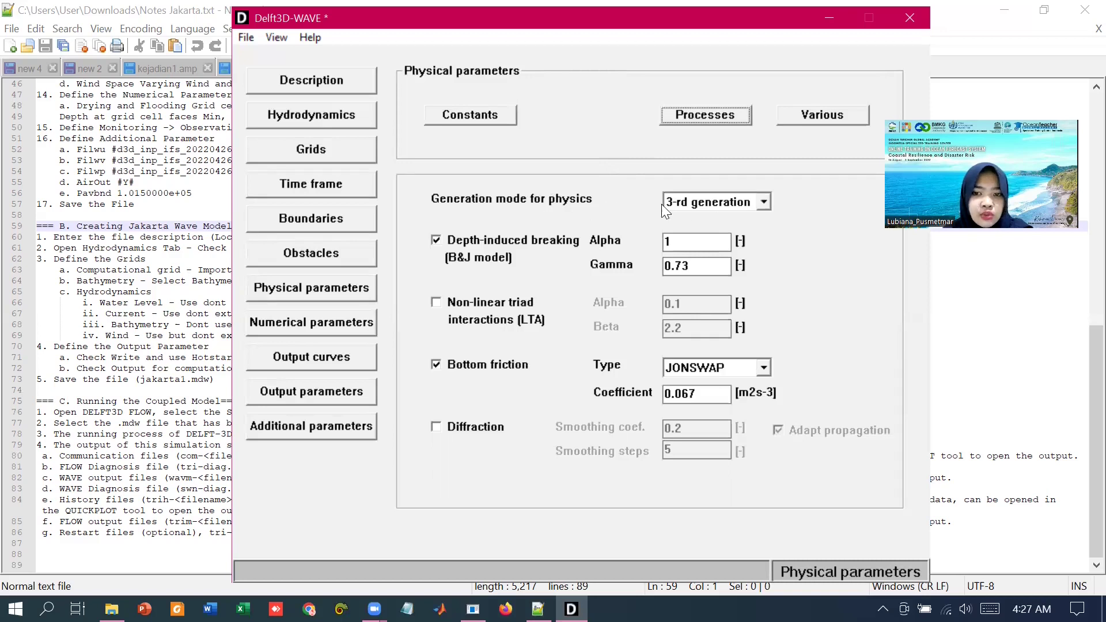
pyautogui.click(730, 206)
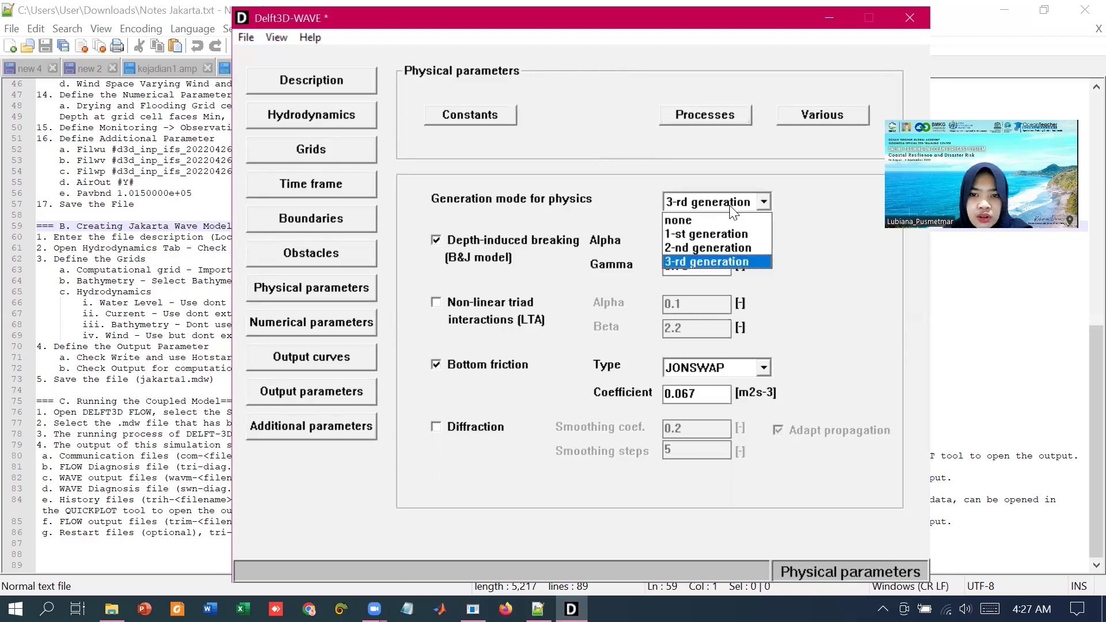
pyautogui.click(730, 206)
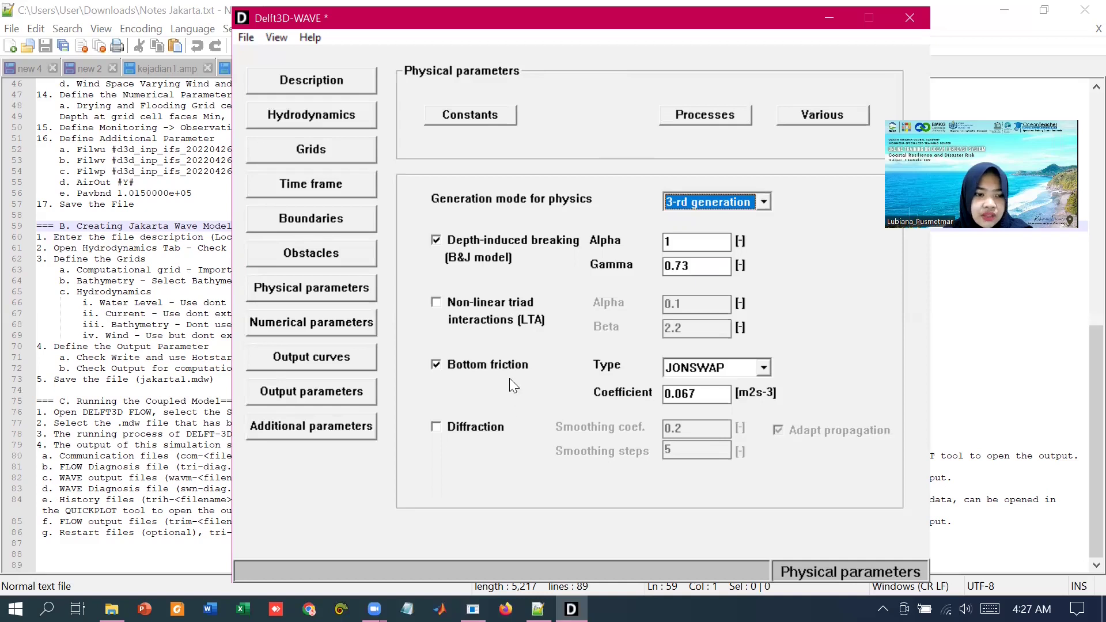
# - In the Various settings, toggle wind growth off and back on so all processes stay active
pyautogui.click(816, 115)
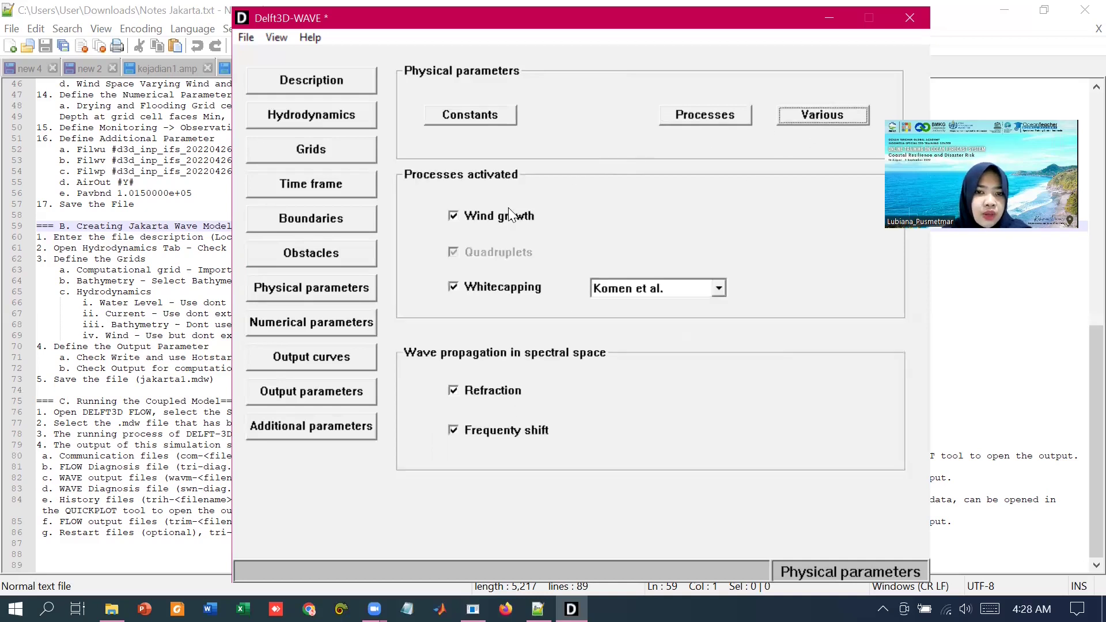
pyautogui.click(456, 221)
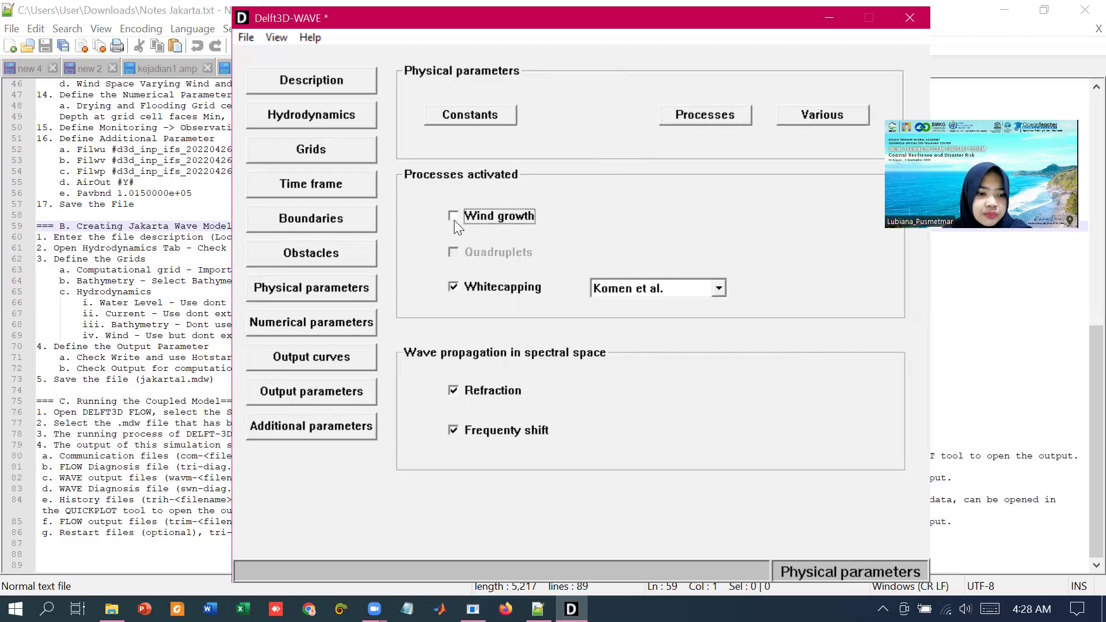
pyautogui.click(454, 217)
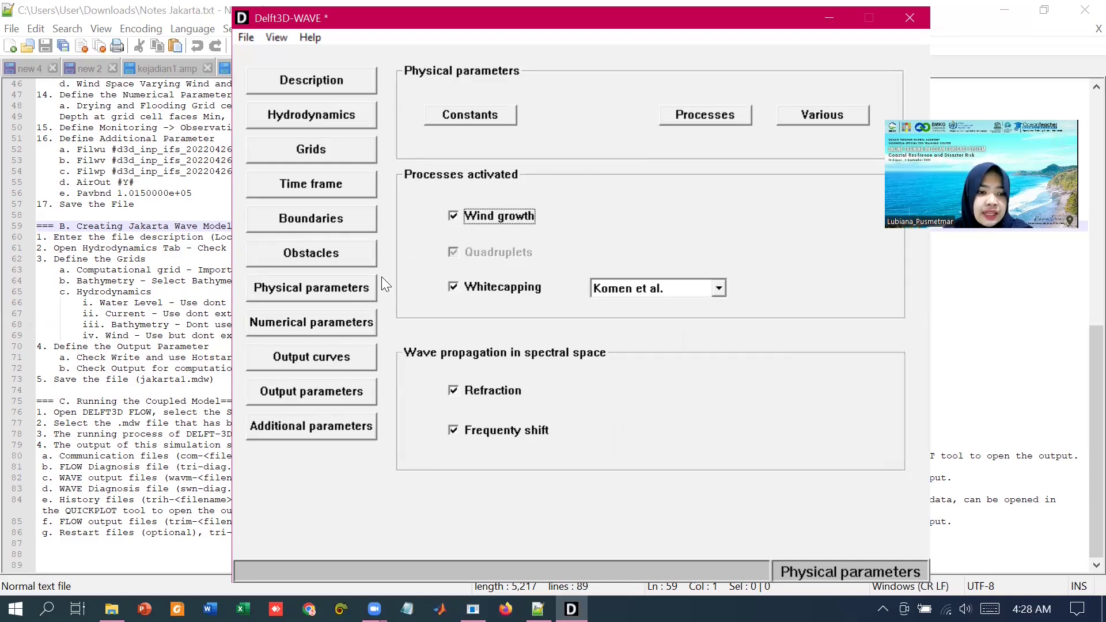
# - Review the numerical parameters, then show the empty Output curves page
pyautogui.click(319, 323)
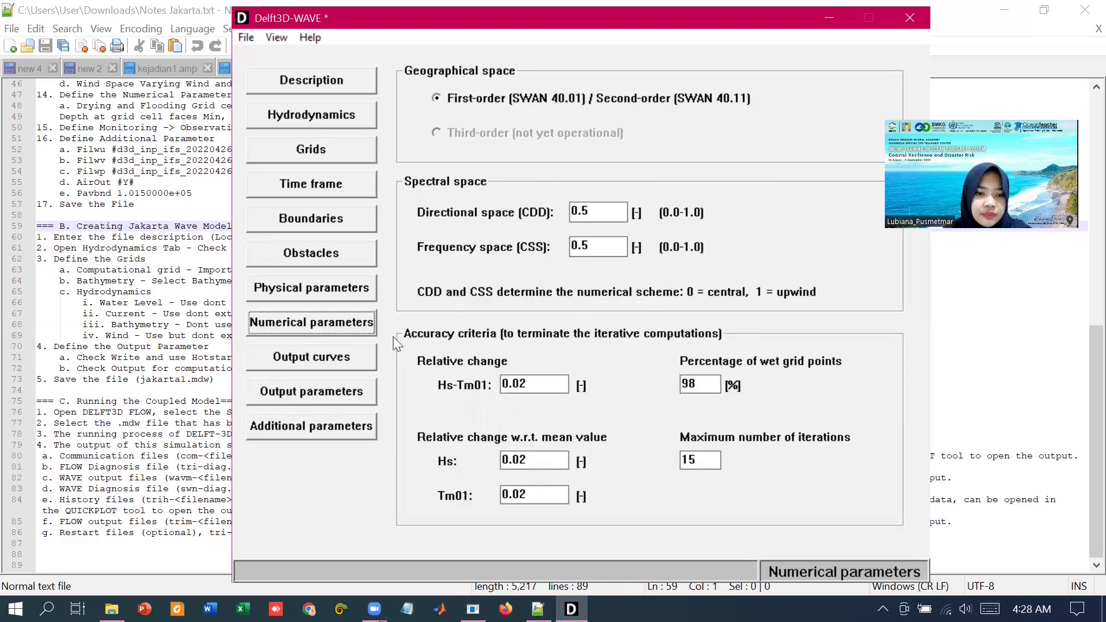
pyautogui.click(358, 362)
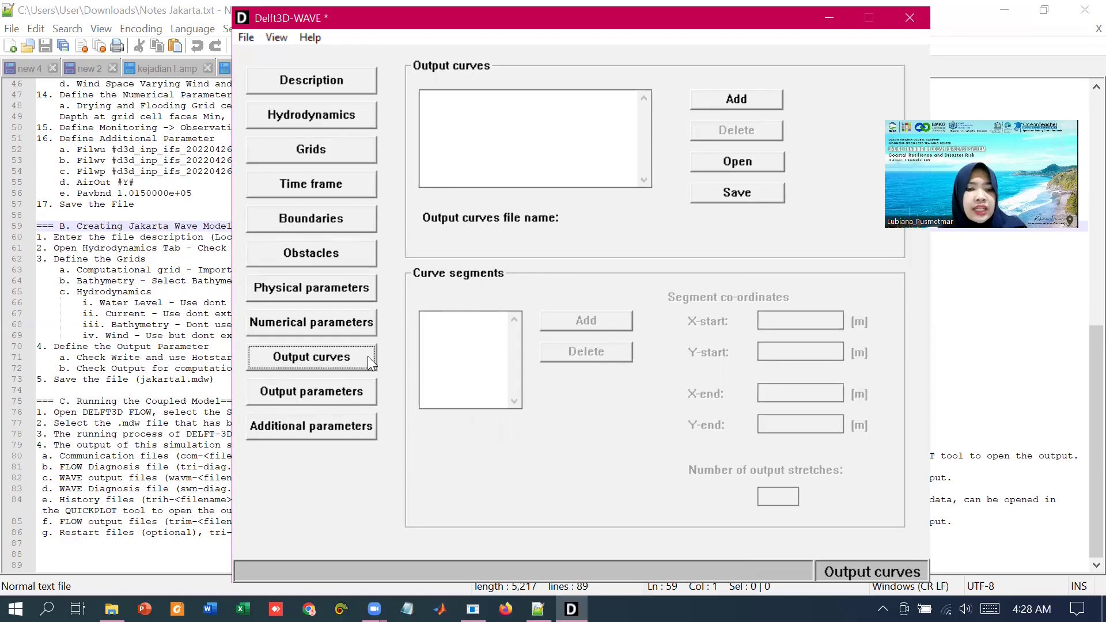
# - Set the computational mode to Non-stationary in the Output parameters
pyautogui.click(352, 392)
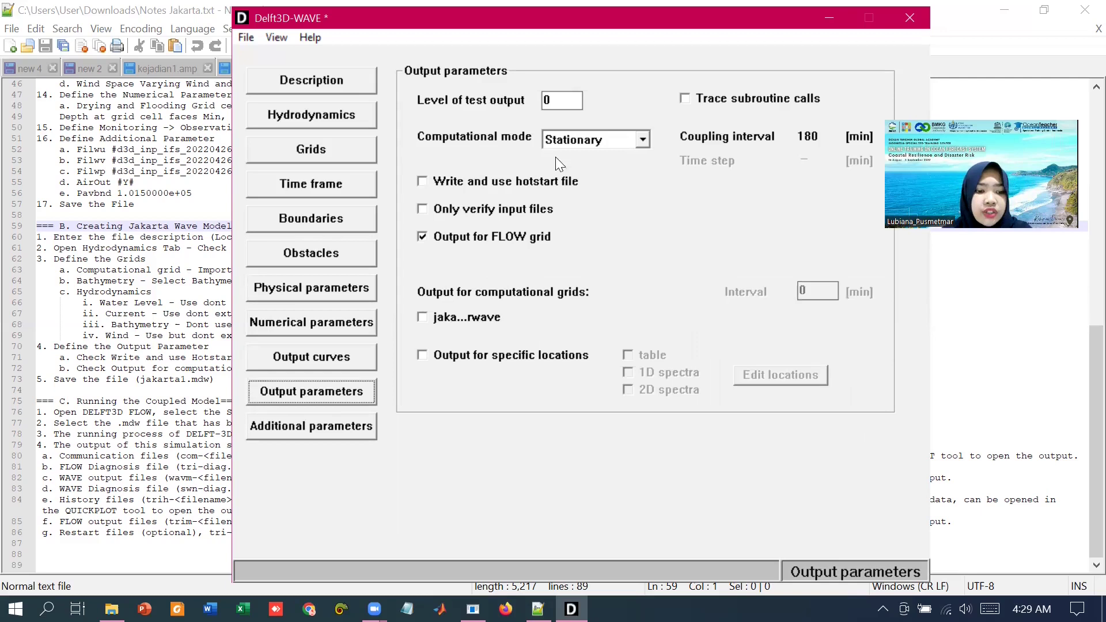
pyautogui.click(584, 146)
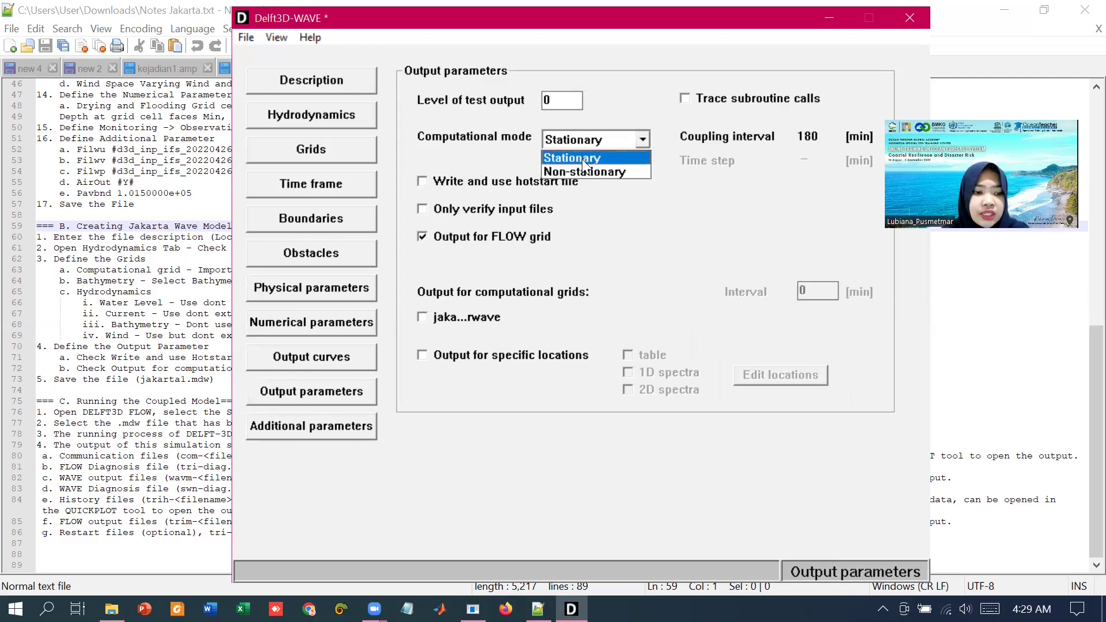
pyautogui.click(589, 173)
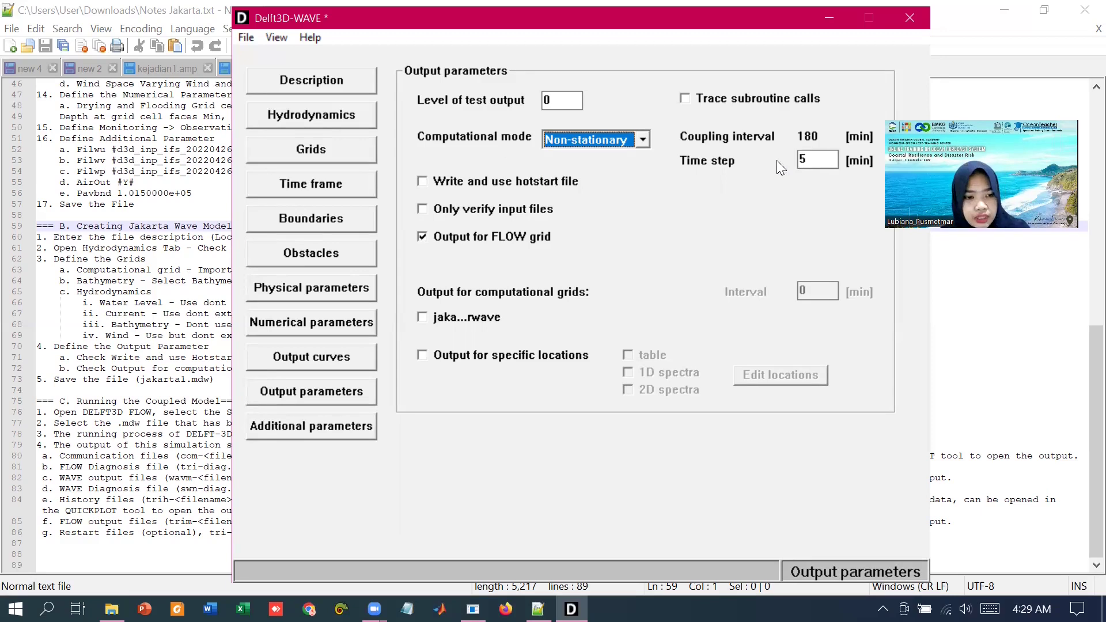
# - Change the non-stationary time step to 120 min
pyautogui.click(816, 161)
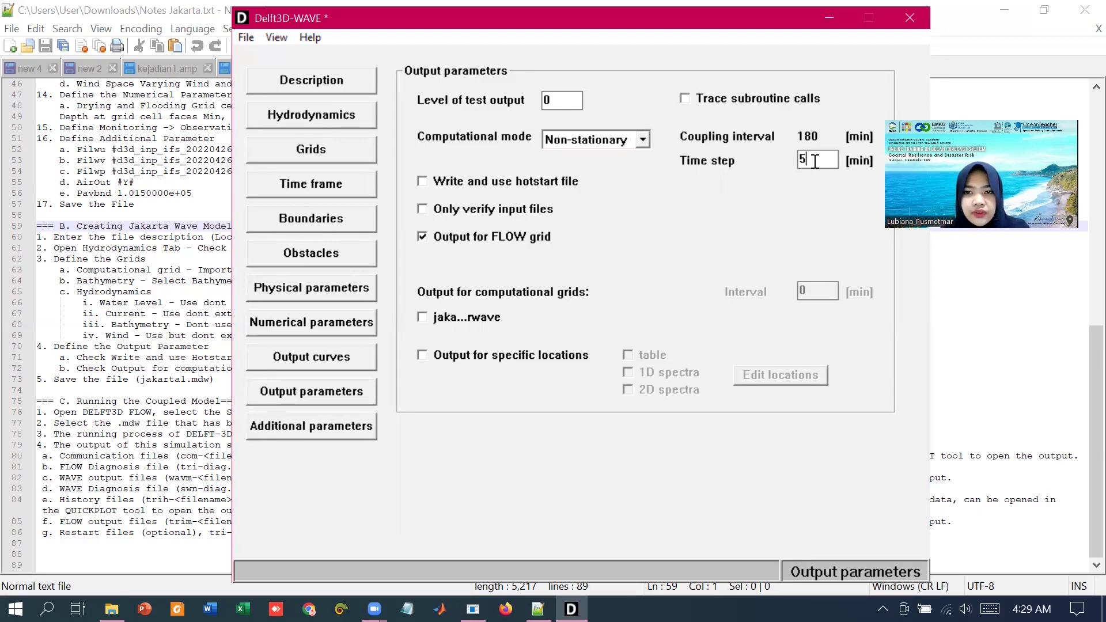
pyautogui.moveTo(816, 162); pyautogui.dragTo(786, 167)
pyautogui.write('60')
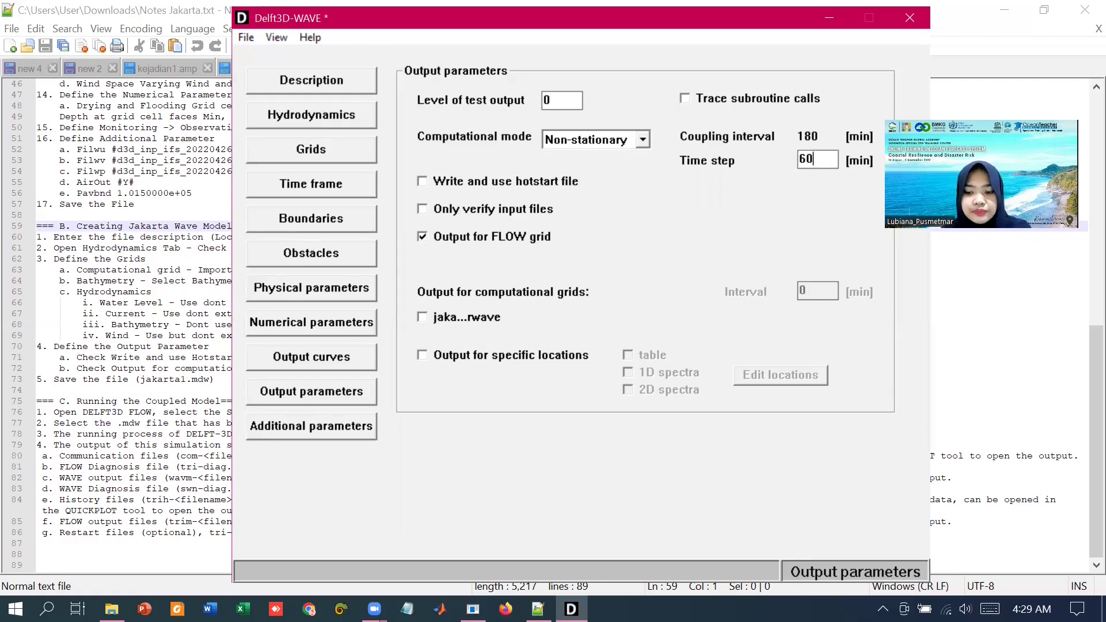
pyautogui.press('BackSpace')
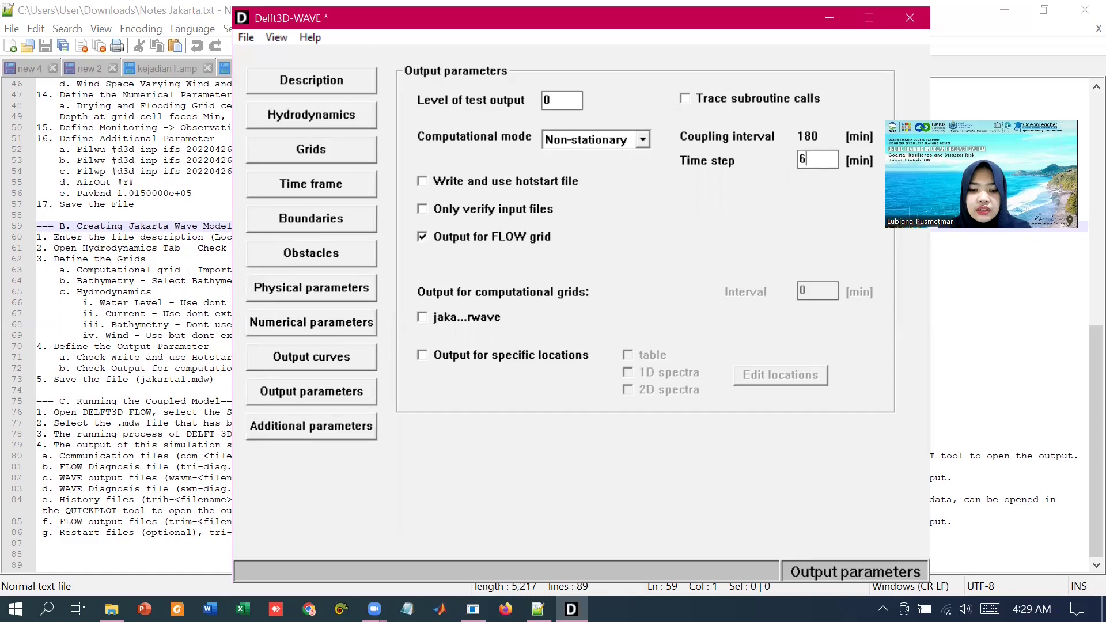
pyautogui.press('BackSpace')
pyautogui.write('120')
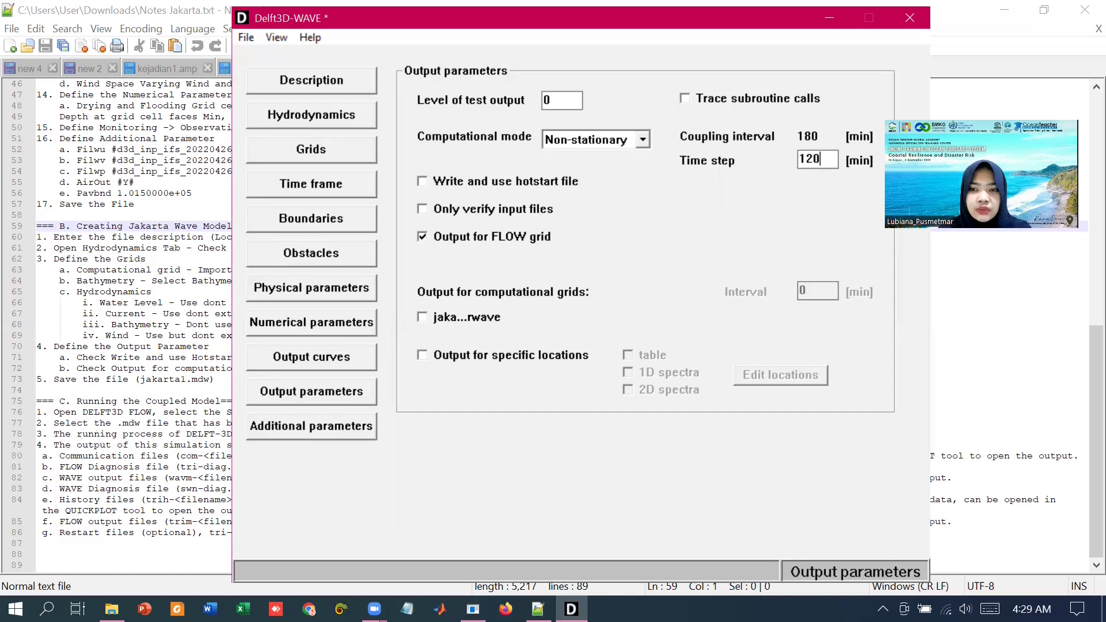
# - Set the wave time step to 60 min and enable writing and using a hotstart file
pyautogui.click(424, 184)
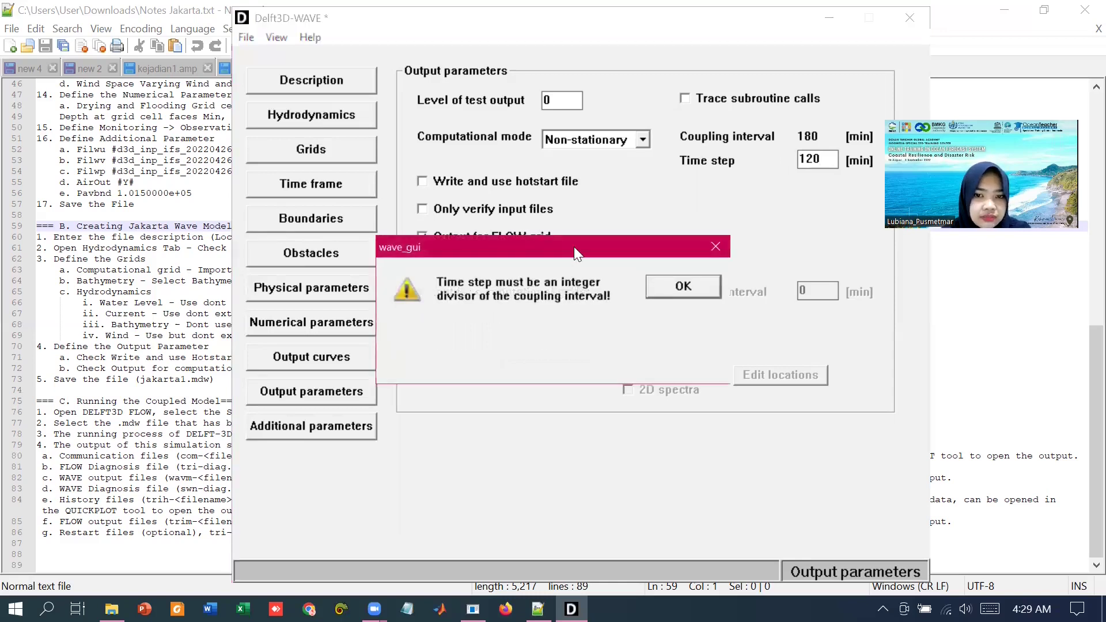
pyautogui.click(669, 286)
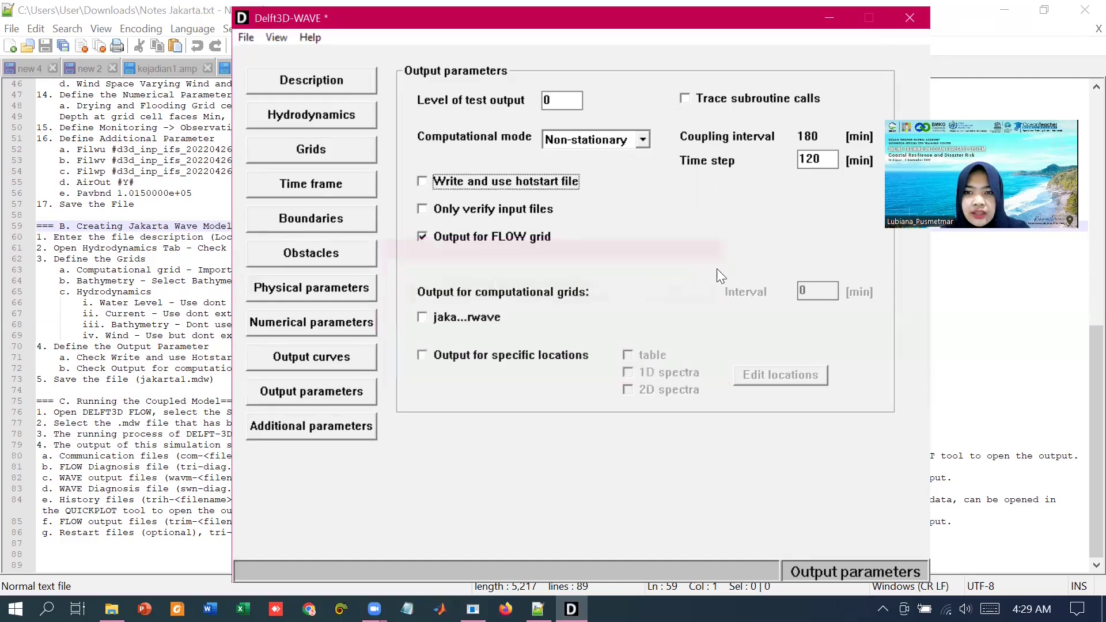
pyautogui.write('60')
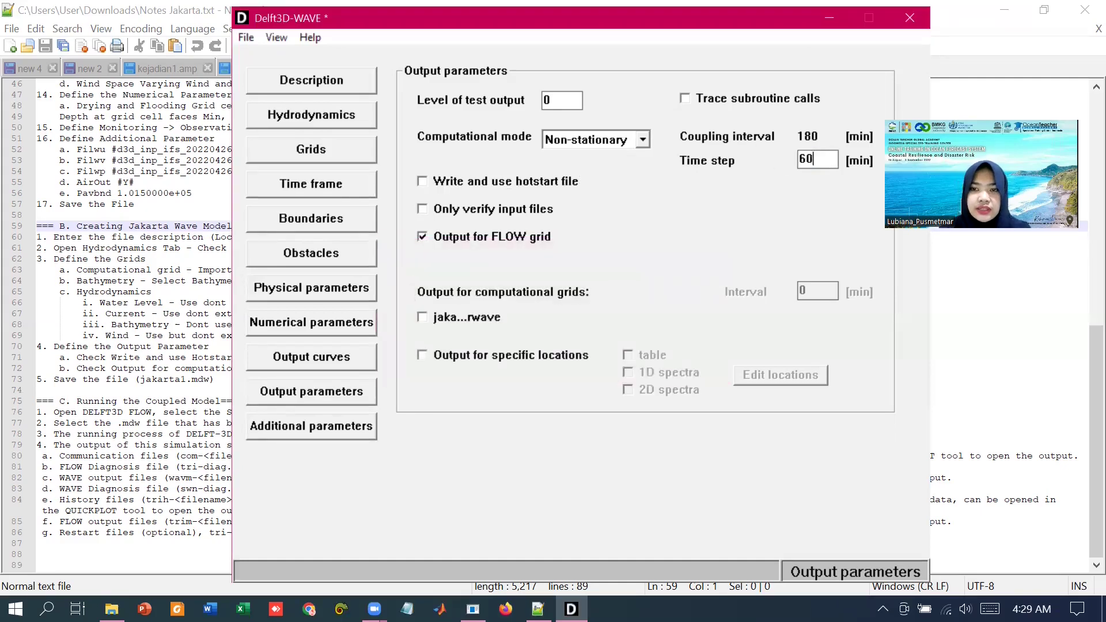
pyautogui.click(517, 181)
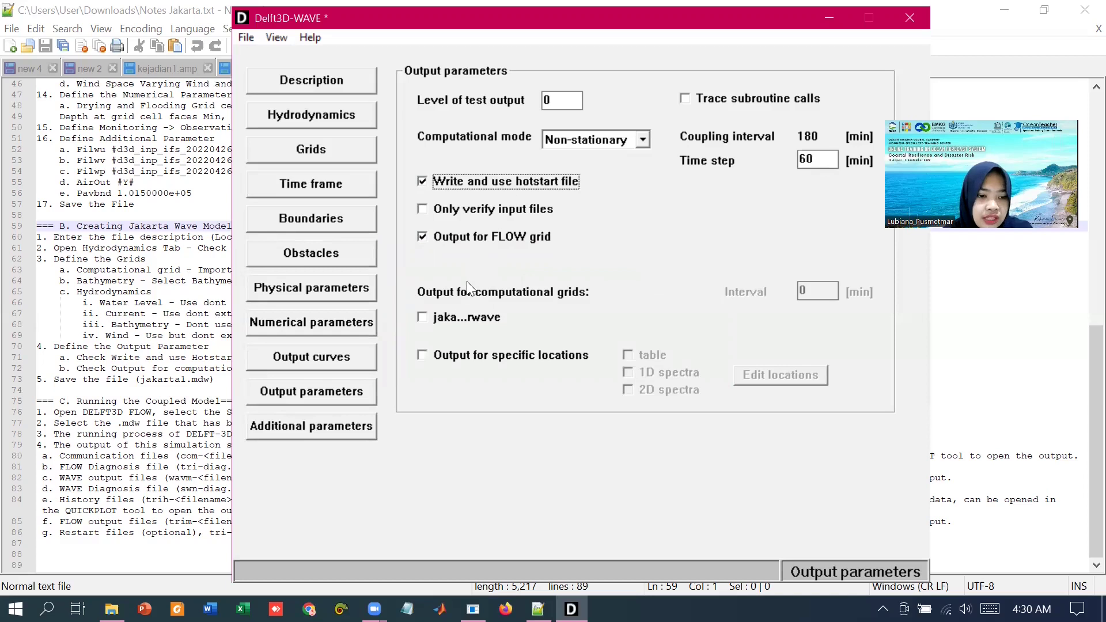
# - Write output on the computational grid at a 60-min interval, then show the Additional parameters keyword table
pyautogui.click(442, 323)
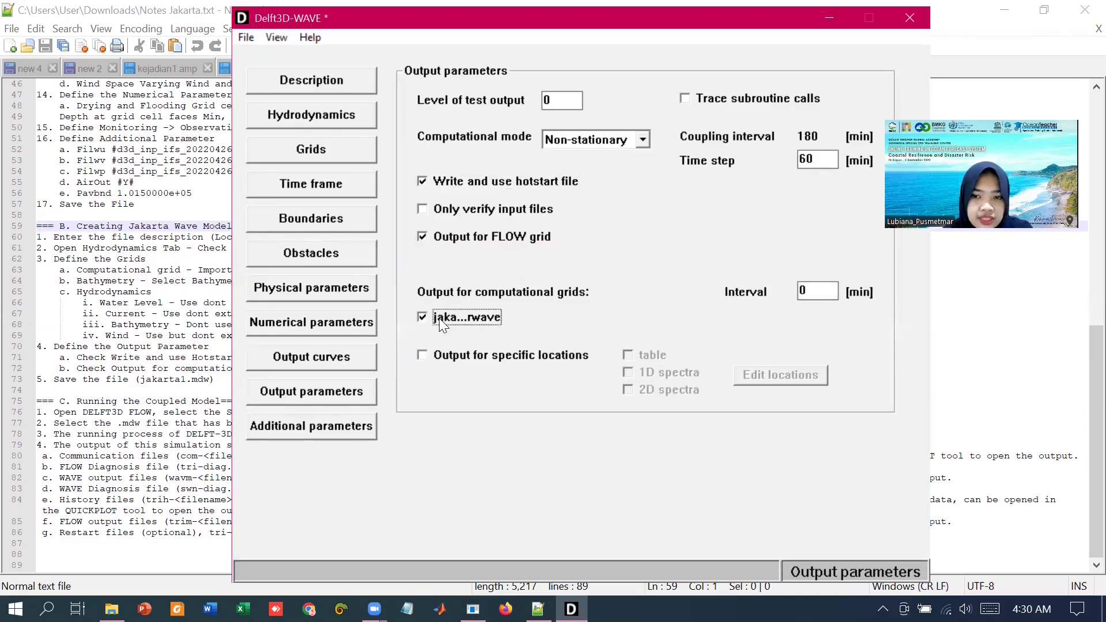
pyautogui.moveTo(828, 295); pyautogui.dragTo(785, 294)
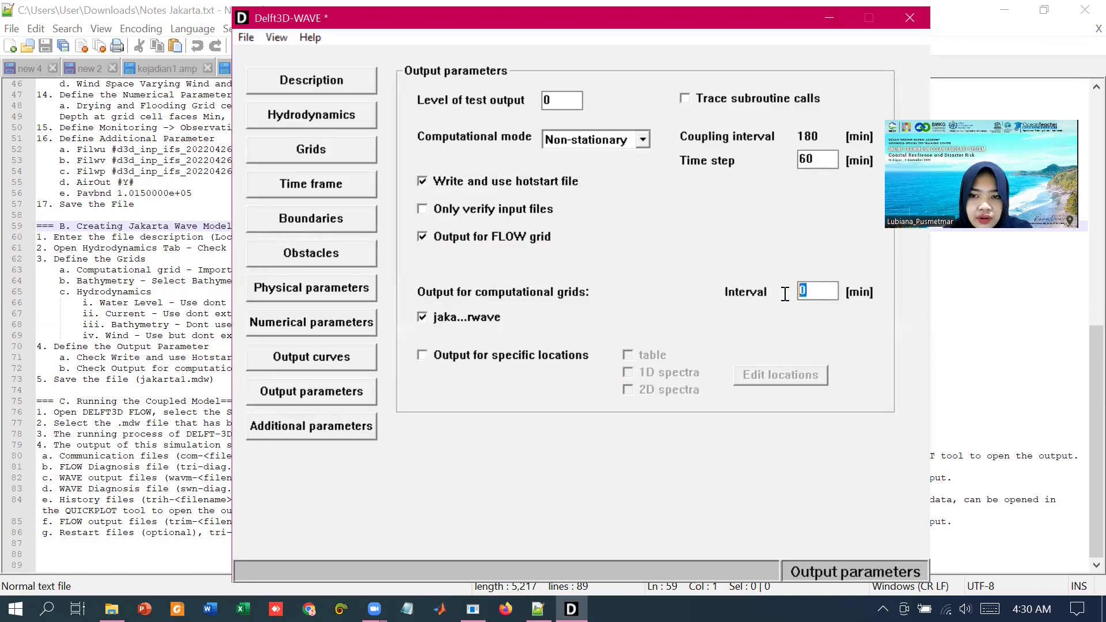
pyautogui.write('60')
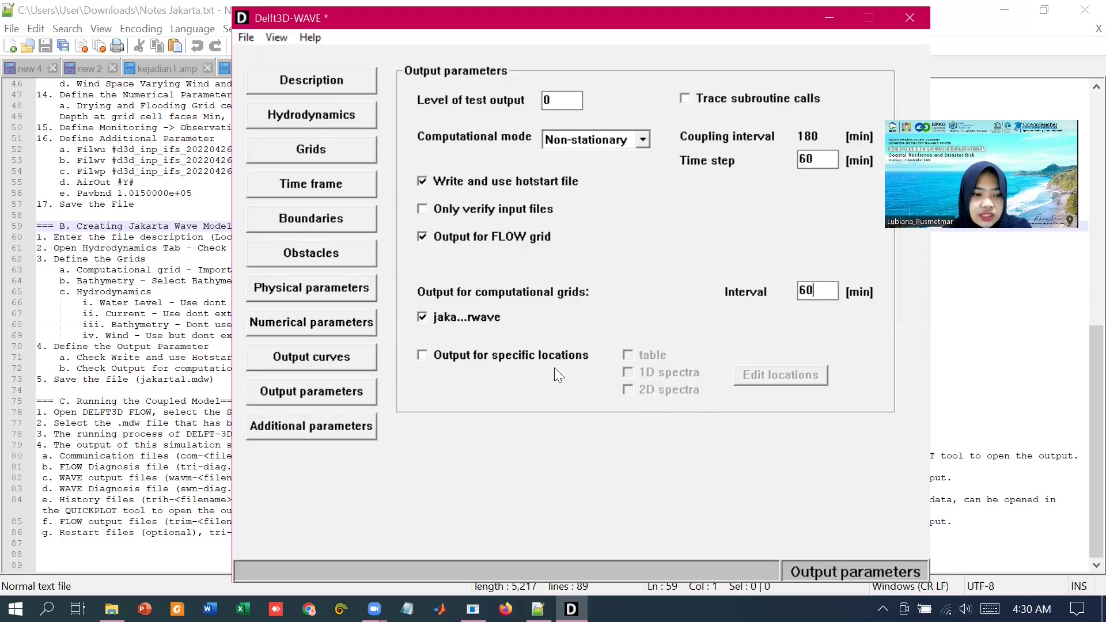
pyautogui.click(348, 433)
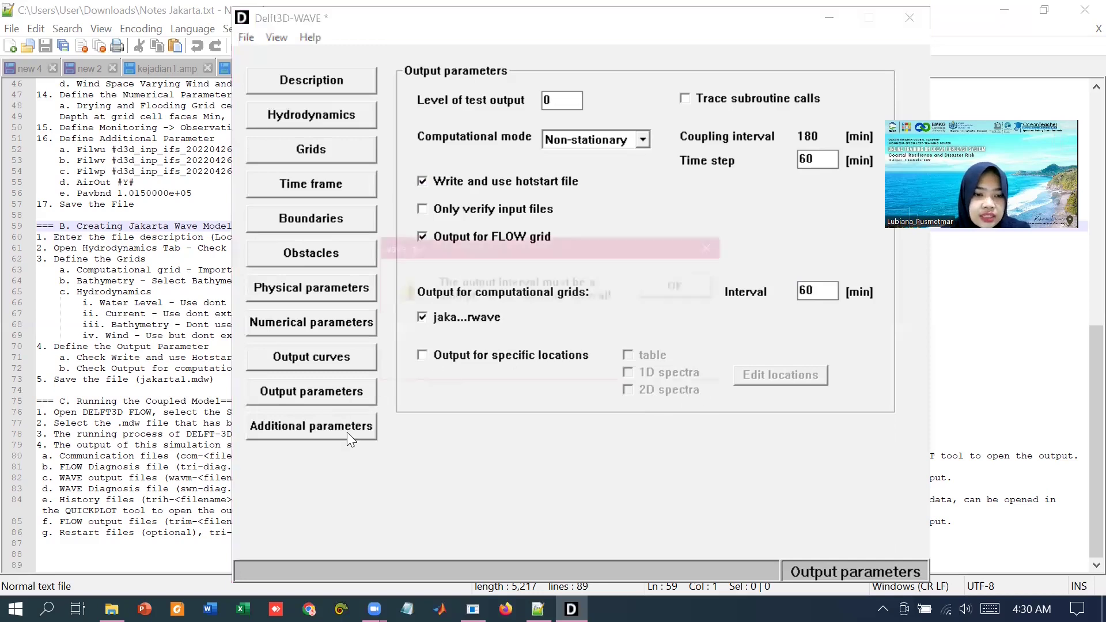
pyautogui.click(668, 283)
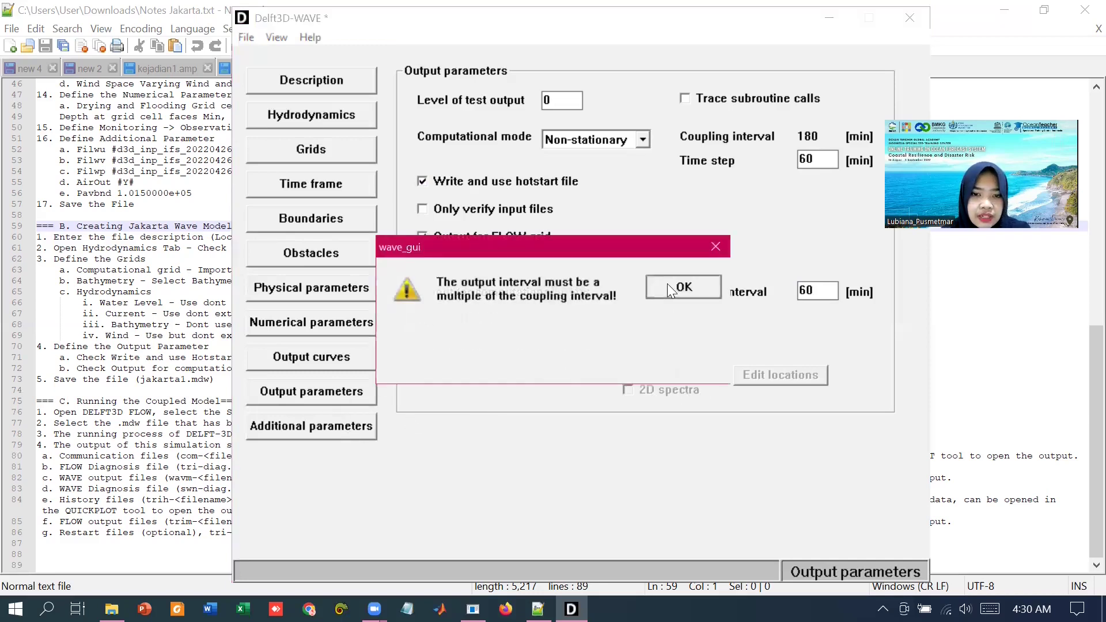
pyautogui.click(366, 415)
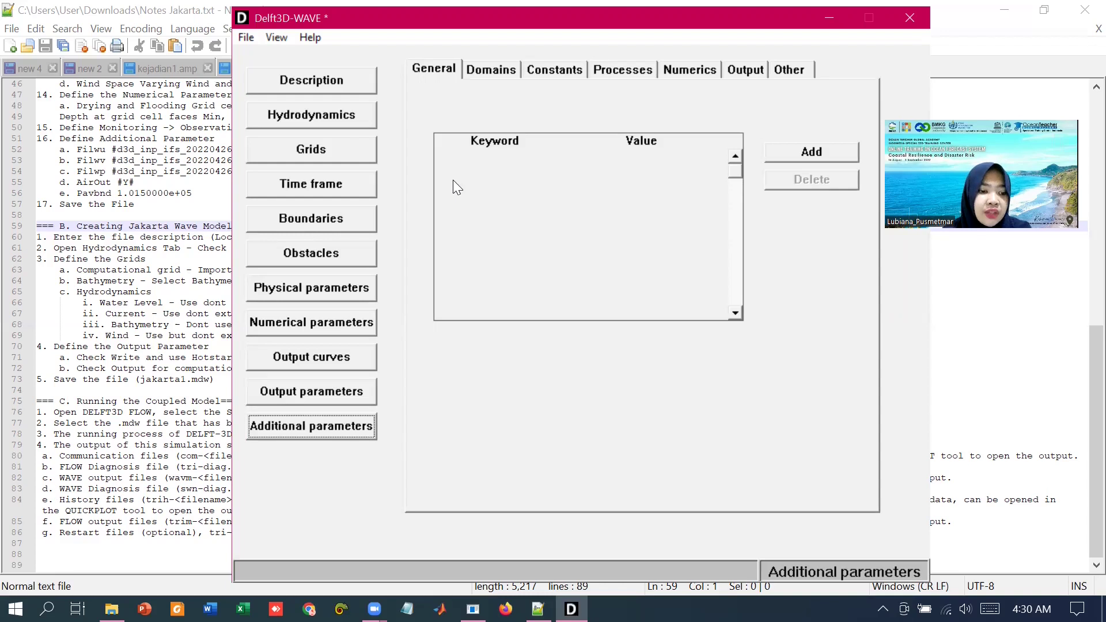
# - Save the wave input as Jakarta1.mdw in the JKT Flow + Wave DEMO folder
pyautogui.click(246, 37)
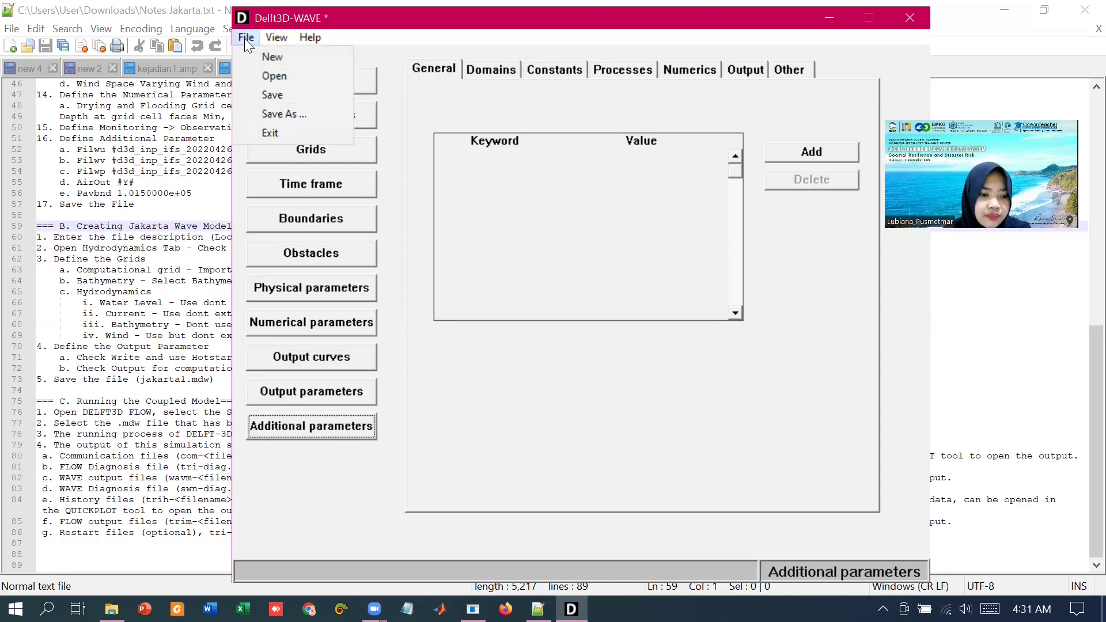
pyautogui.click(272, 114)
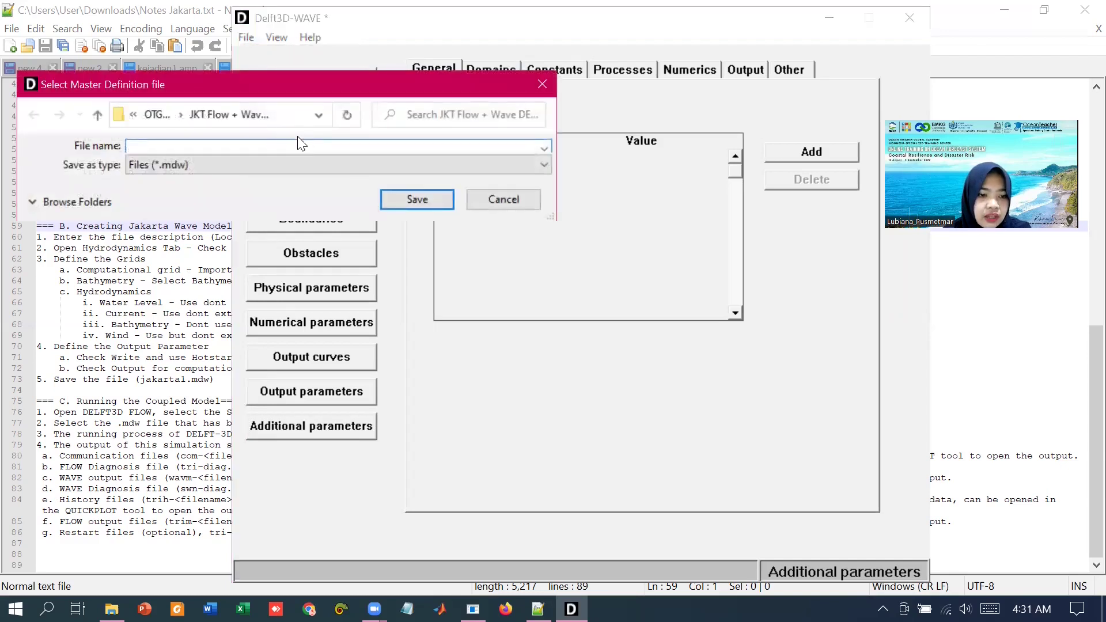
pyautogui.write('Jakarta')
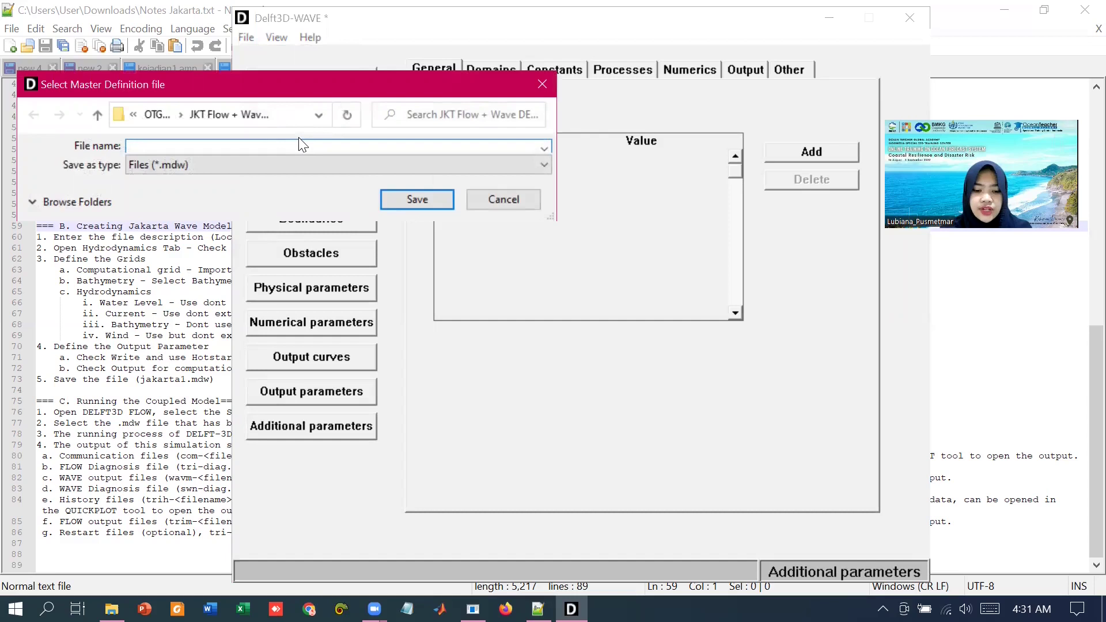
pyautogui.write('1')
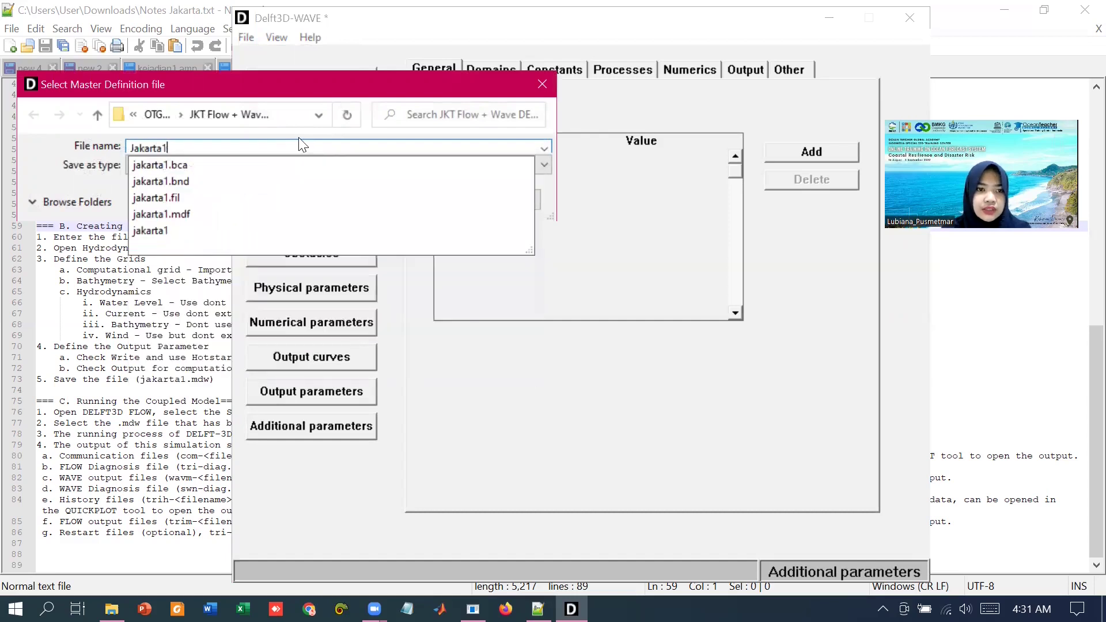
pyautogui.click(108, 180)
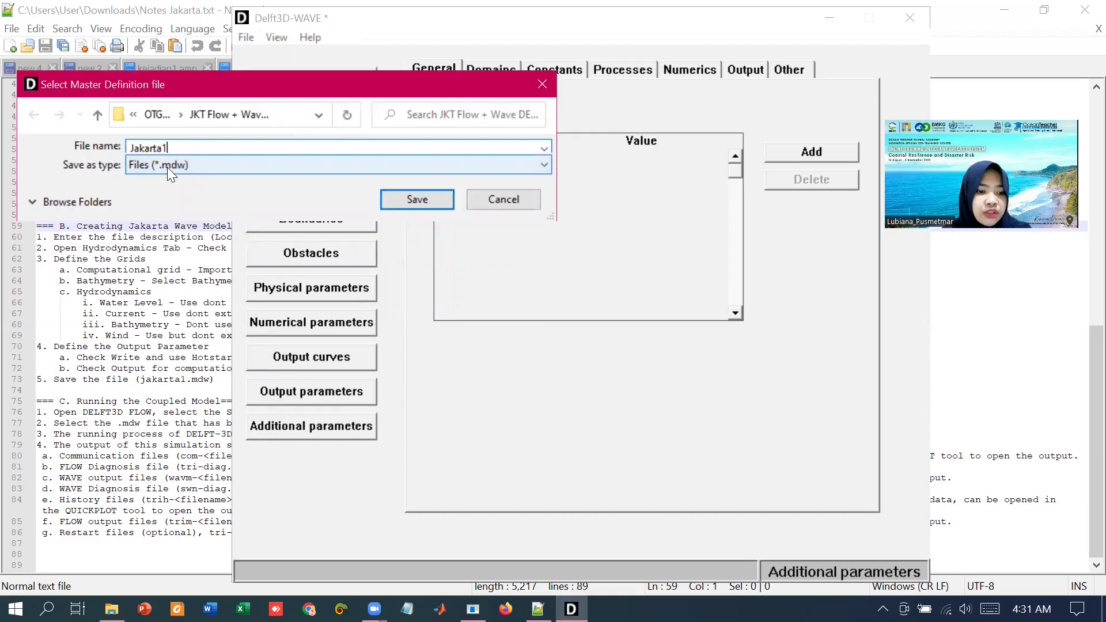
pyautogui.click(404, 204)
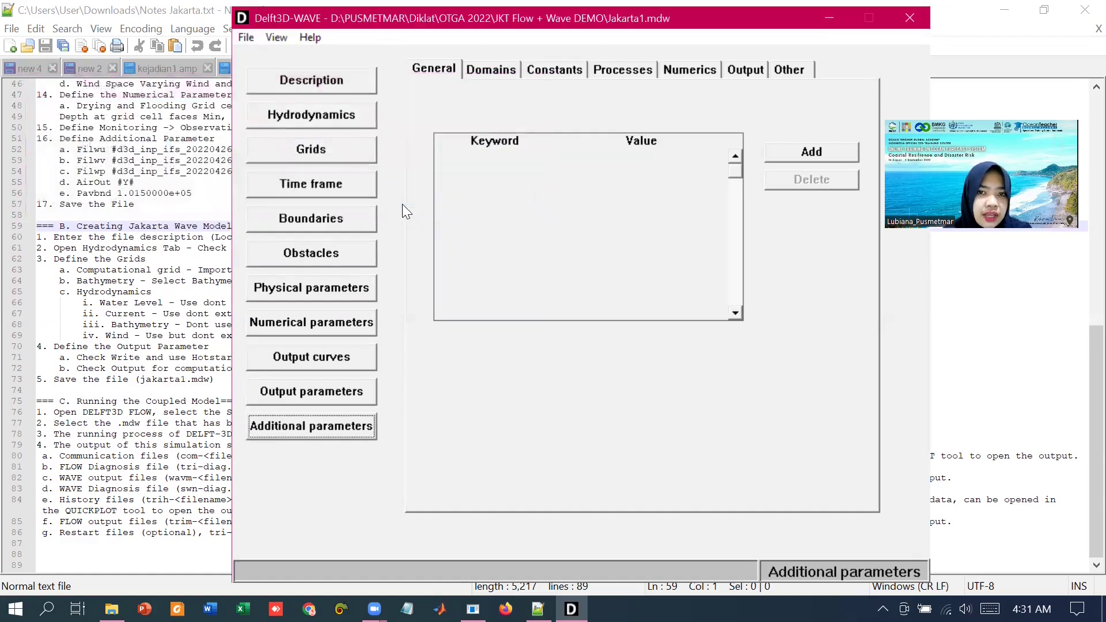